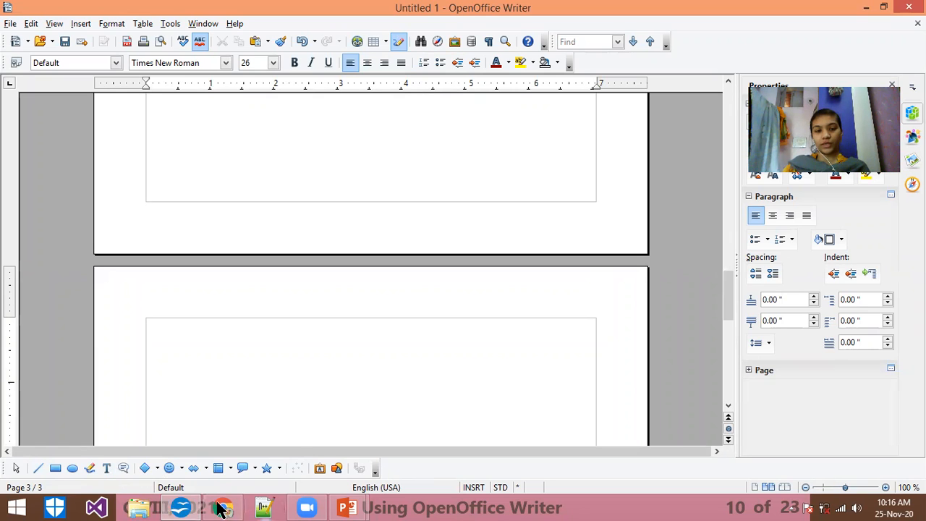
Step: Insert a Fontwork object in the black wavy Favorite 2 style from the Fontwork Gallery
{"action": "left_click", "coordinate": [339, 465]}
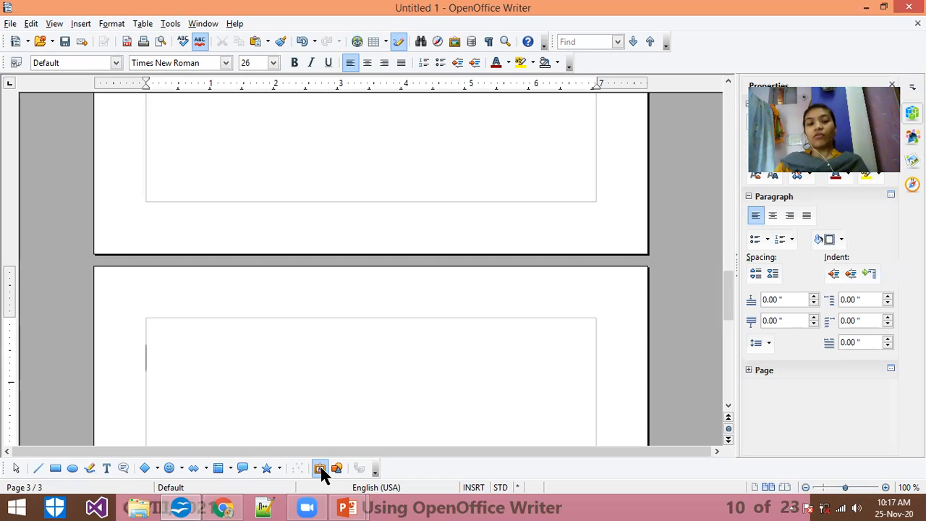
{"action": "left_click", "coordinate": [320, 469]}
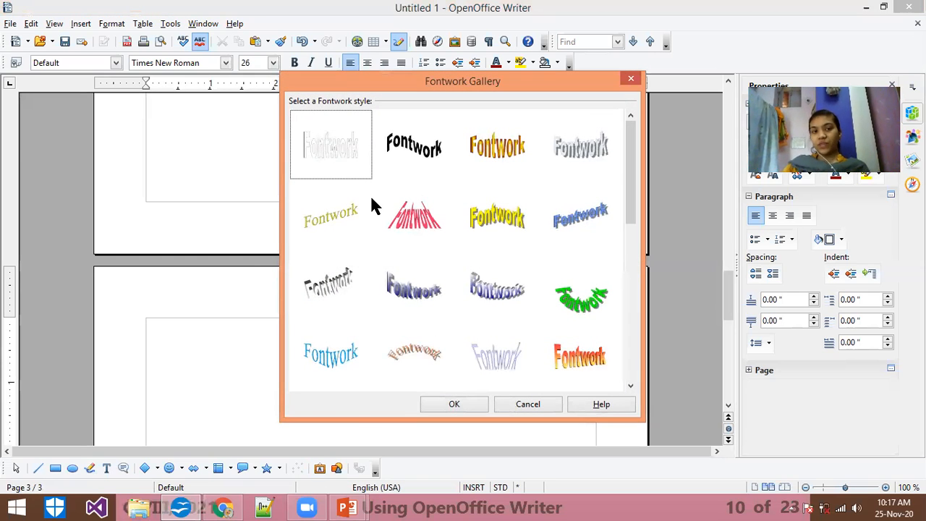
{"action": "mouse_move", "coordinate": [627, 161]}
{"action": "left_mouse_down"}
{"action": "mouse_move", "coordinate": [632, 356]}
{"action": "mouse_move", "coordinate": [620, 175]}
{"action": "left_mouse_up"}
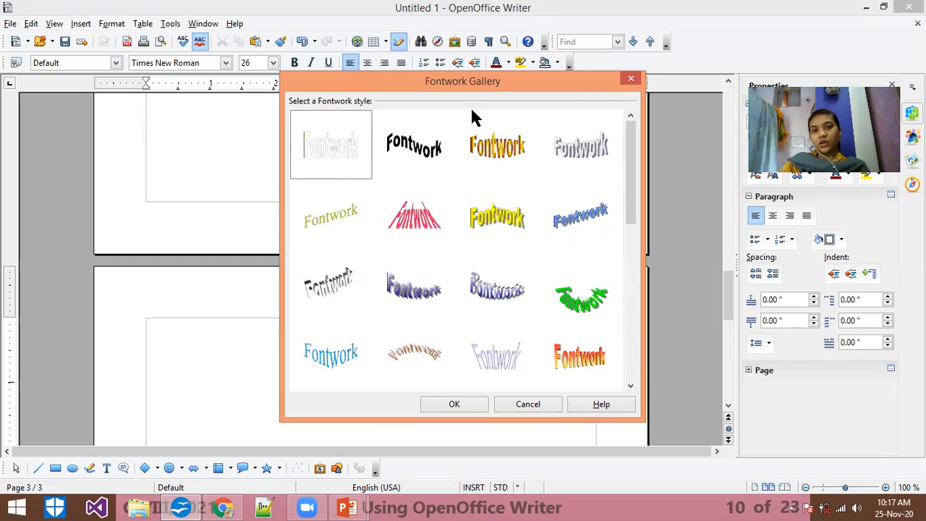
{"action": "left_click", "coordinate": [425, 174]}
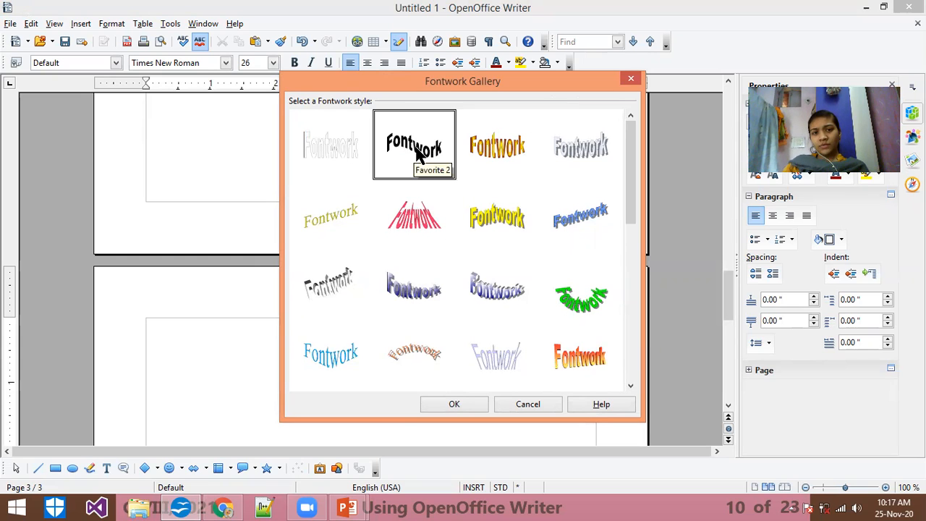
{"action": "left_click", "coordinate": [453, 405]}
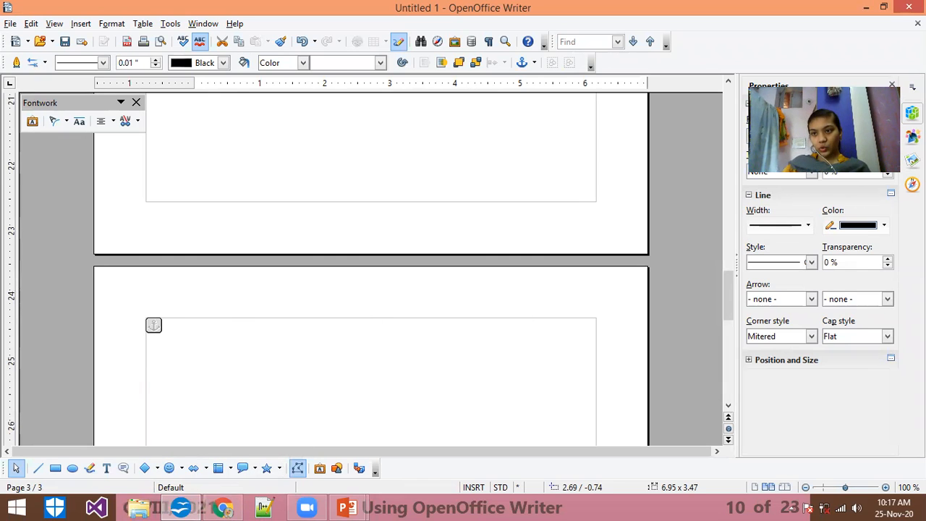
Step: Move the black Fontwork object up onto page 2, directly below the keyboard picture
{"action": "mouse_move", "coordinate": [728, 296]}
{"action": "left_mouse_down"}
{"action": "mouse_move", "coordinate": [729, 323]}
{"action": "mouse_move", "coordinate": [728, 297]}
{"action": "left_mouse_up"}
{"action": "left_click_drag", "start_coordinate": [418, 381], "coordinate": [383, 123]}
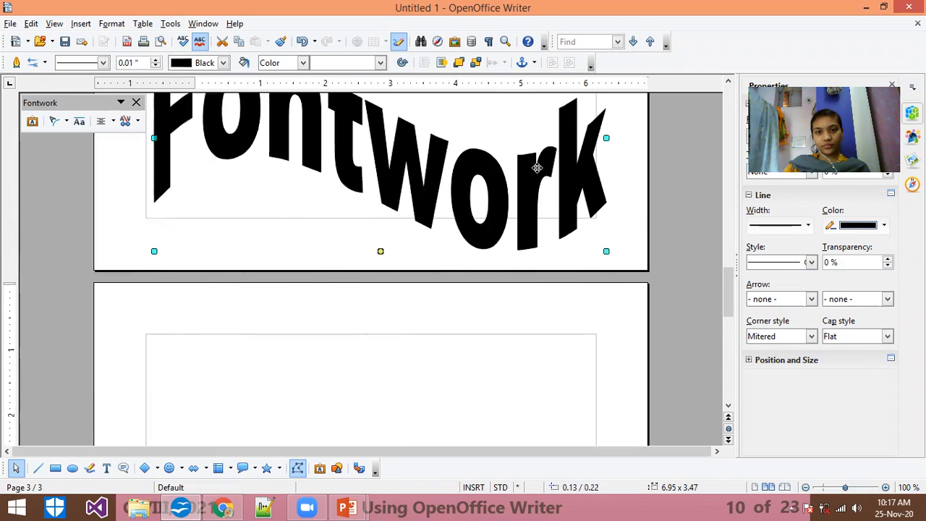
{"action": "left_click_drag", "start_coordinate": [728, 296], "coordinate": [721, 264]}
{"action": "left_click_drag", "start_coordinate": [371, 416], "coordinate": [365, 335]}
Step: Replace the text of the black Fontwork object with "Podar"
{"action": "double_click", "coordinate": [515, 369]}
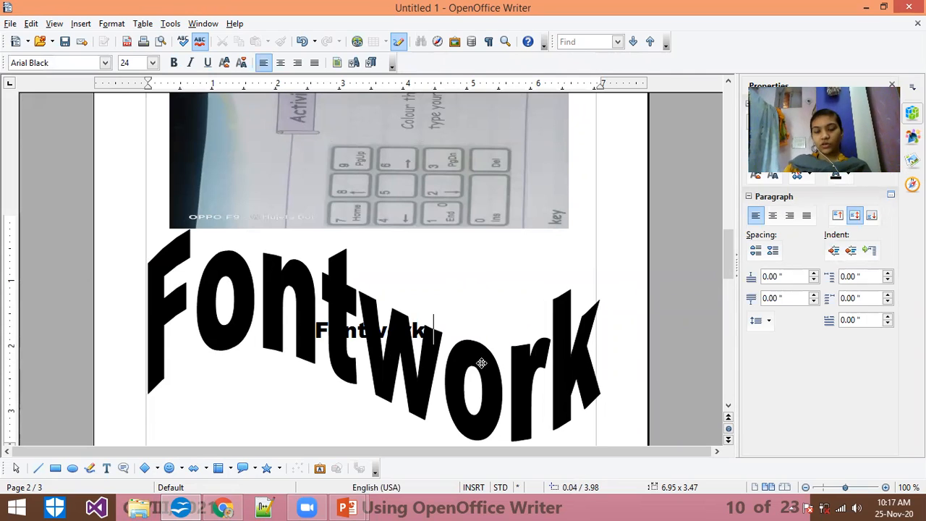
{"action": "key", "text": "BackSpace"}
{"action": "key", "text": "BackSpace"}
{"action": "key", "text": "BackSpace"}
{"action": "key", "text": "BackSpace"}
{"action": "key", "text": "BackSpace"}
{"action": "key", "text": "BackSpace"}
{"action": "key", "text": "BackSpace"}
{"action": "key", "text": "BackSpace"}
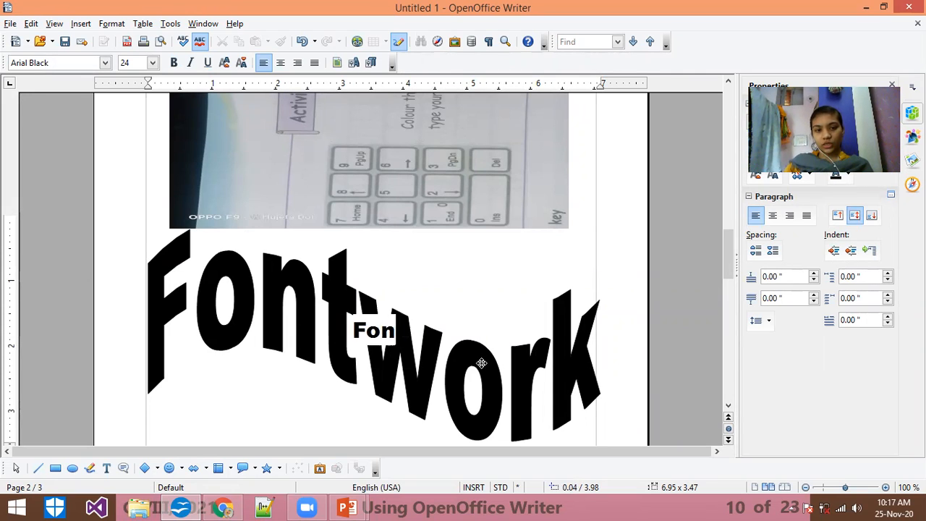
{"action": "type", "text": "Po"}
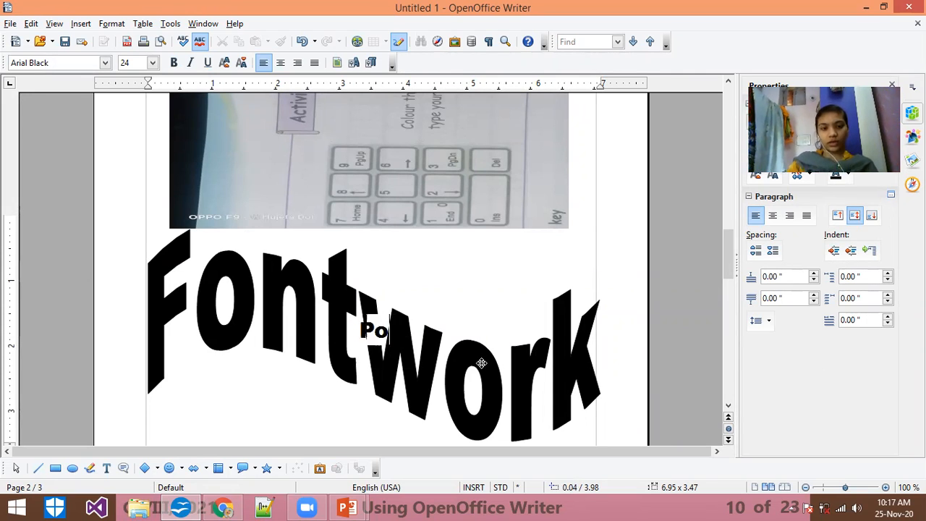
{"action": "type", "text": "dar"}
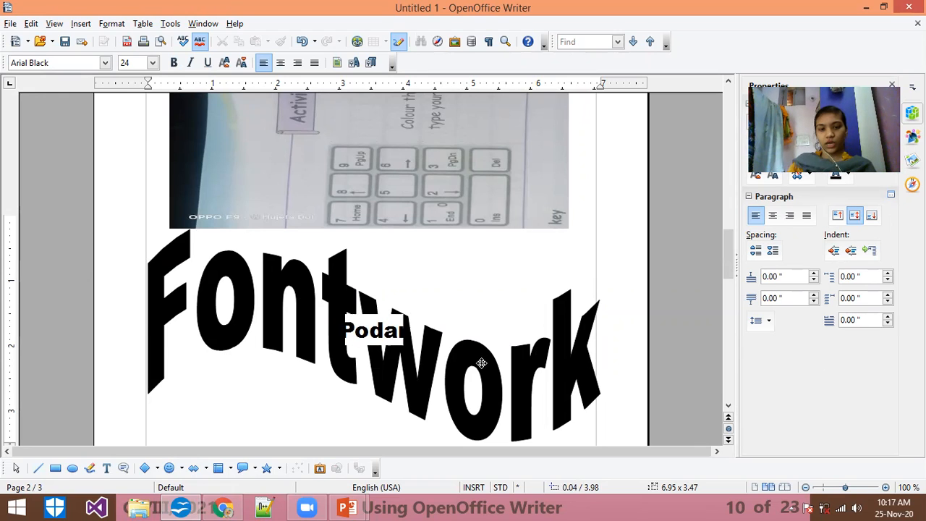
{"action": "key", "text": "Return"}
{"action": "key", "text": "BackSpace"}
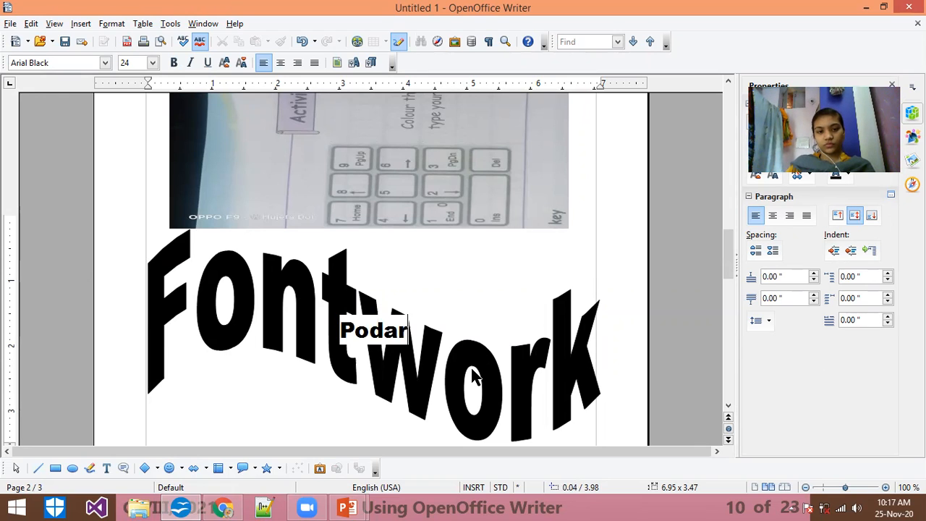
{"action": "left_click", "coordinate": [494, 302]}
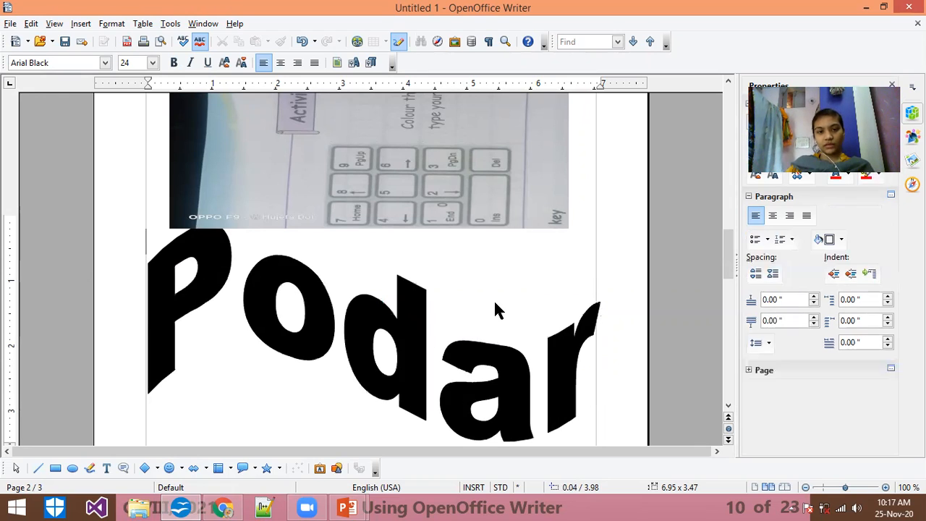
{"action": "left_click", "coordinate": [362, 387]}
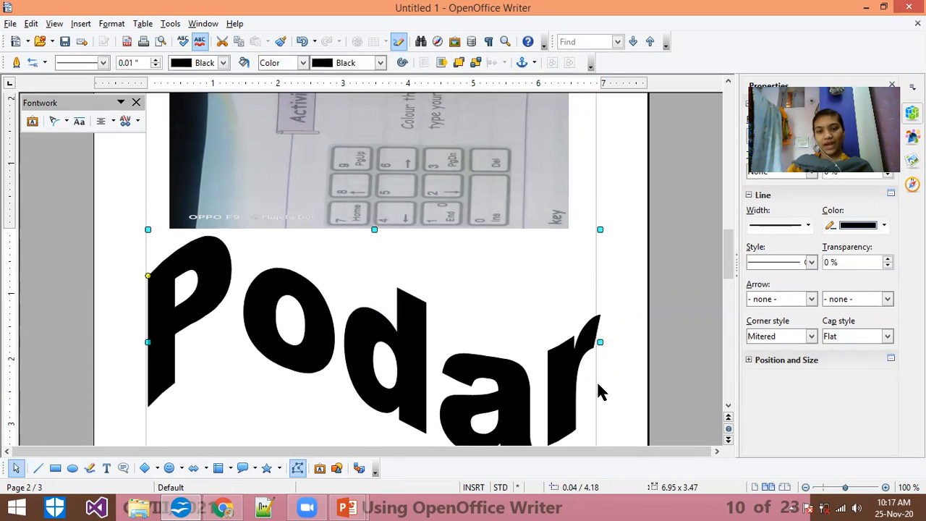
{"action": "scroll", "coordinate": [597, 385], "scroll_direction": "down", "scroll_amount": 3}
{"action": "double_click", "coordinate": [366, 368]}
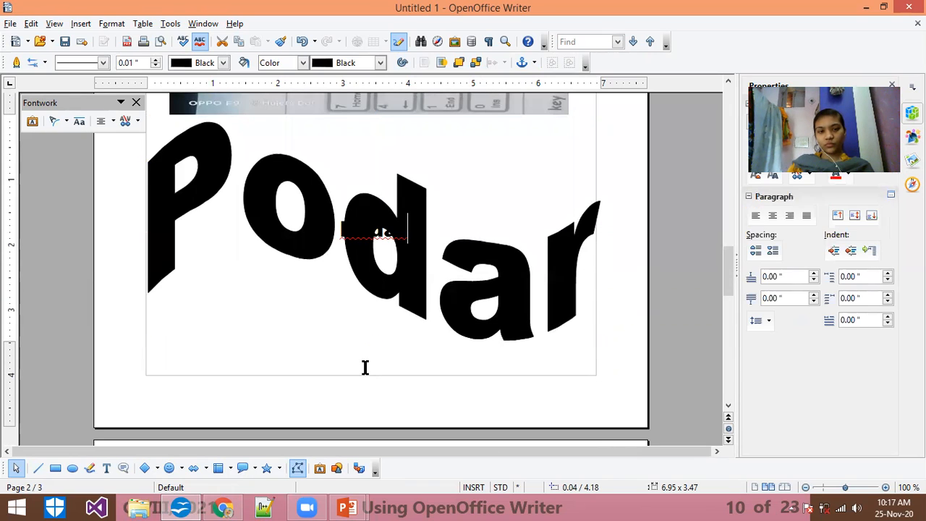
{"action": "left_click", "coordinate": [574, 398]}
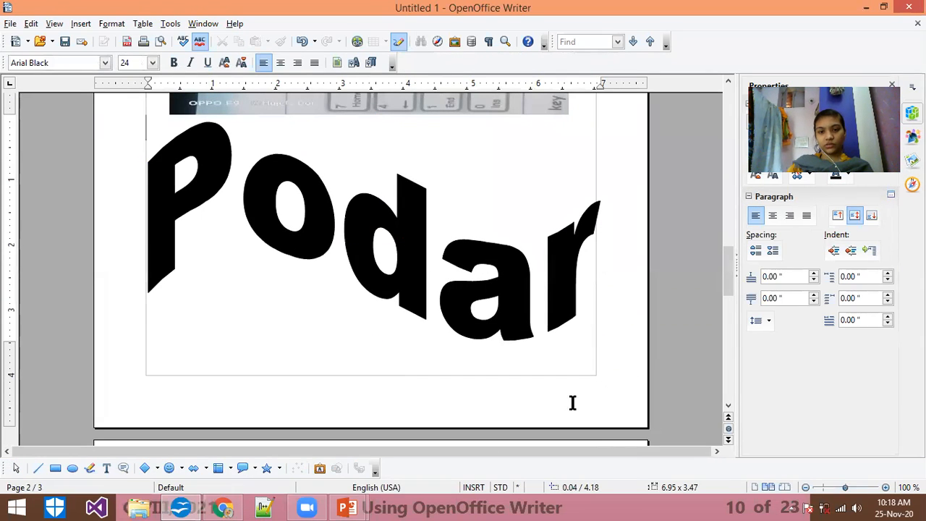
Step: Insert a Fontwork object in the blue gradient Favorite 10 style on the empty page 3
{"action": "left_click_drag", "start_coordinate": [728, 273], "coordinate": [723, 318]}
{"action": "left_click", "coordinate": [248, 306]}
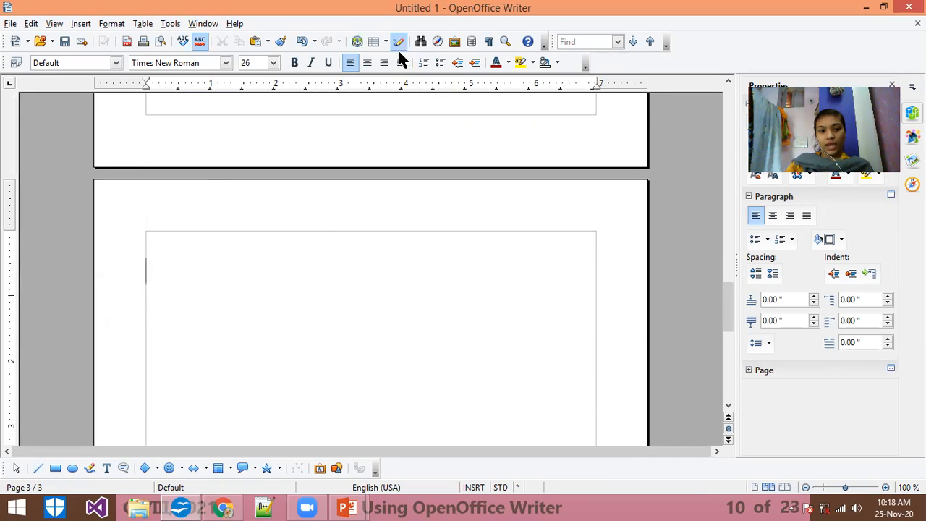
{"action": "left_click", "coordinate": [321, 469]}
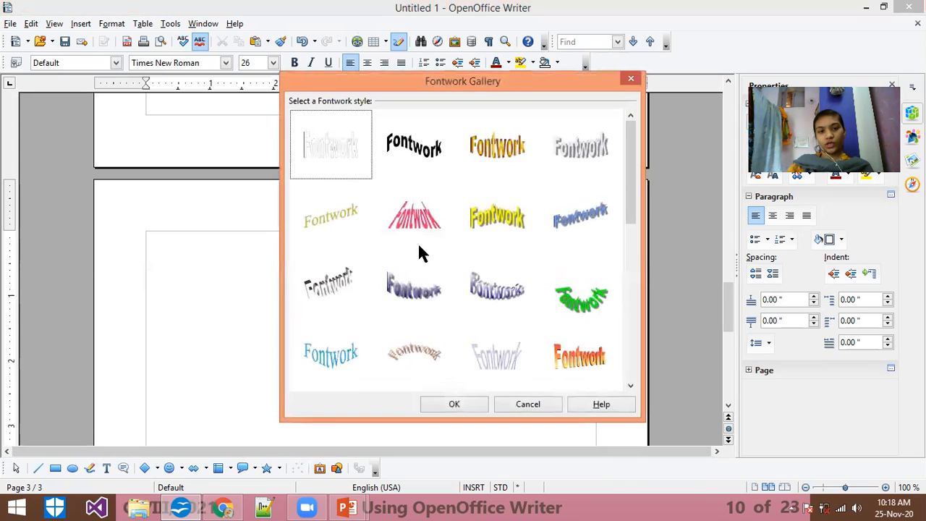
{"action": "left_click", "coordinate": [417, 293]}
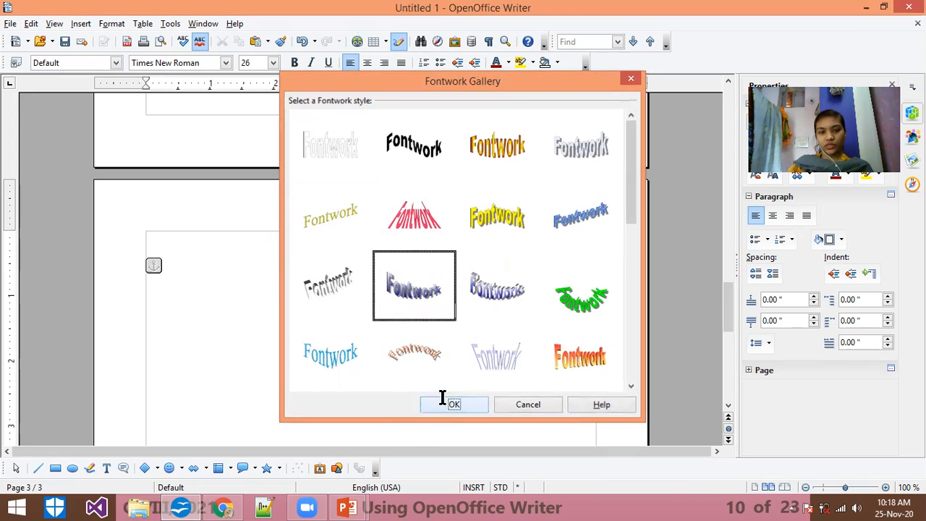
{"action": "left_click", "coordinate": [439, 400]}
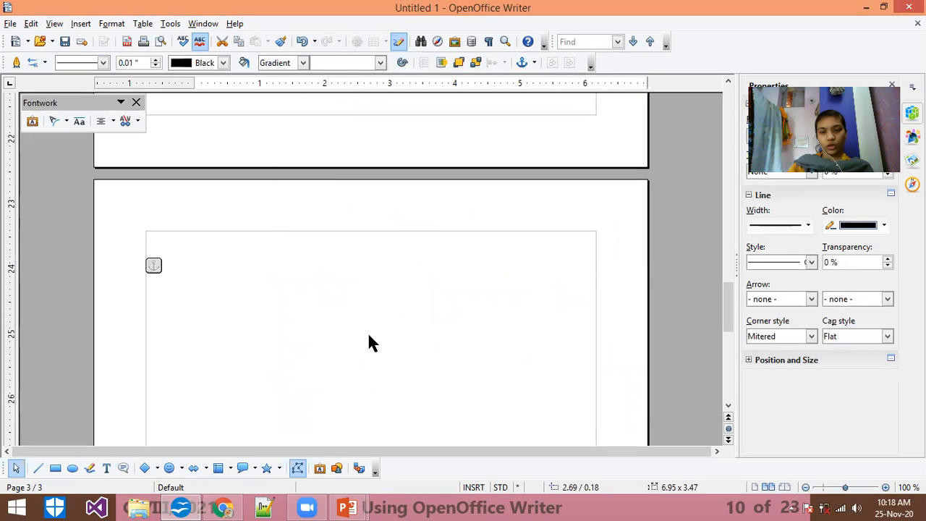
Step: Reposition the blue Fontwork object near the top of page 3 and narrow it to about 5.65 x 3.47 inches
{"action": "mouse_move", "coordinate": [734, 303]}
{"action": "left_mouse_down"}
{"action": "mouse_move", "coordinate": [729, 334]}
{"action": "mouse_move", "coordinate": [729, 318]}
{"action": "left_mouse_up"}
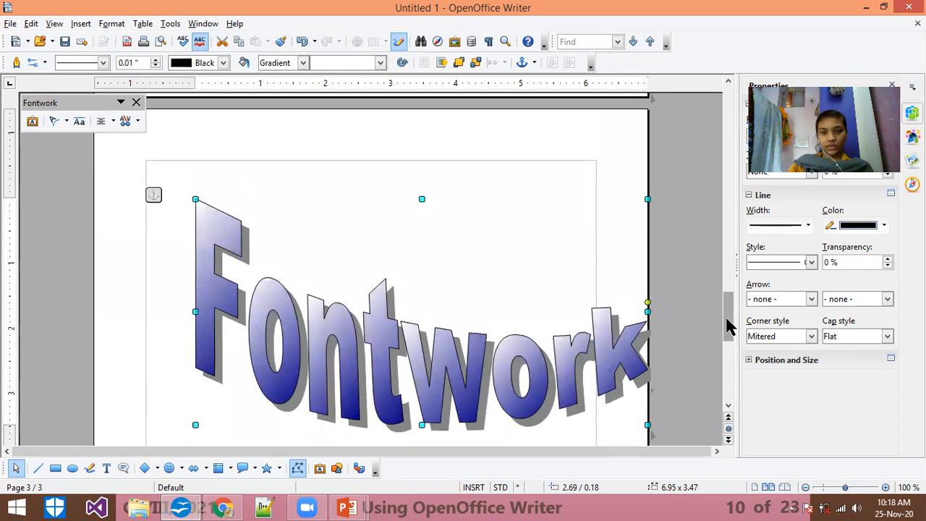
{"action": "left_click_drag", "start_coordinate": [397, 308], "coordinate": [429, 294]}
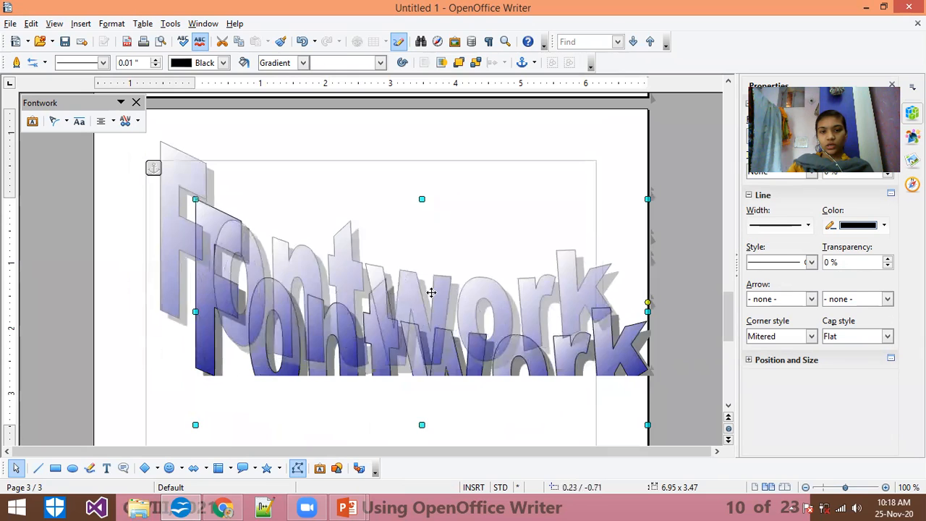
{"action": "left_click_drag", "start_coordinate": [612, 367], "coordinate": [528, 368]}
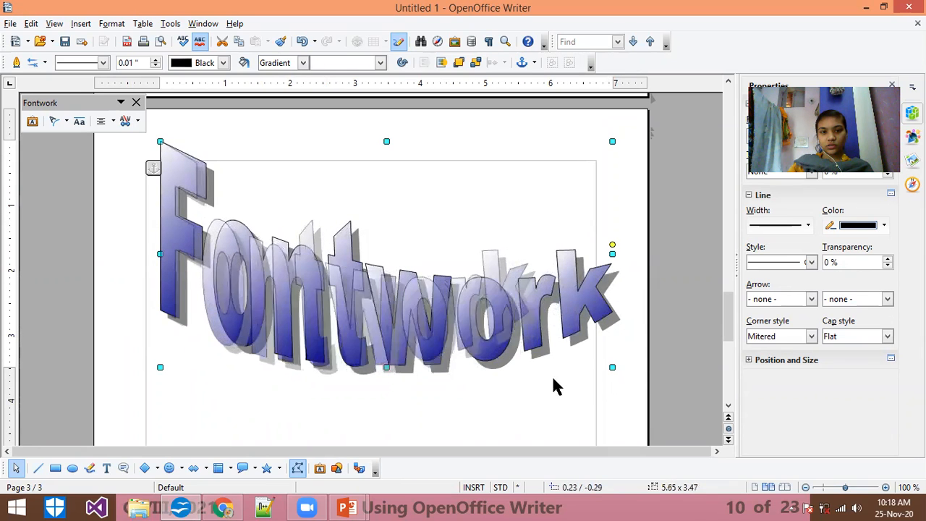
{"action": "left_click_drag", "start_coordinate": [372, 303], "coordinate": [404, 299]}
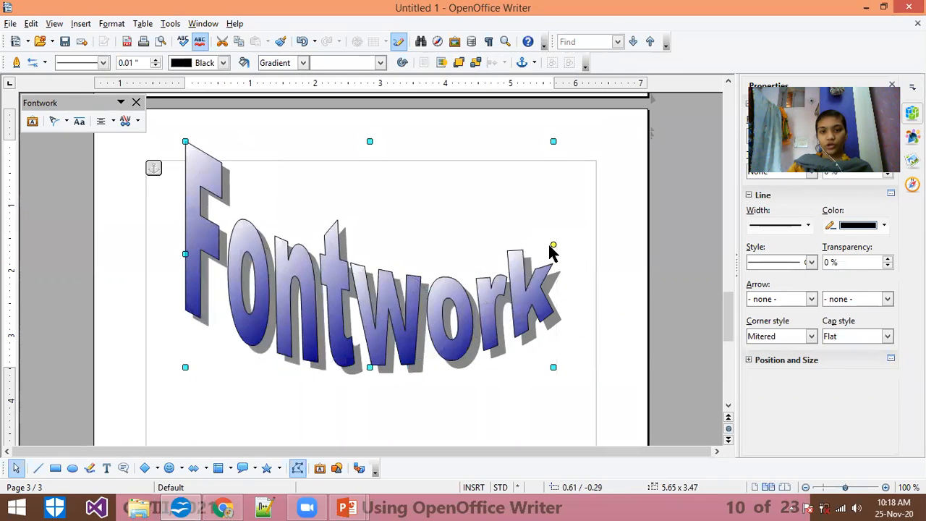
Step: Reshape the bend of the blue Fontwork lettering, trying steeper and flat forms before giving it a moderate downward curve
{"action": "left_click_drag", "start_coordinate": [553, 244], "coordinate": [564, 341]}
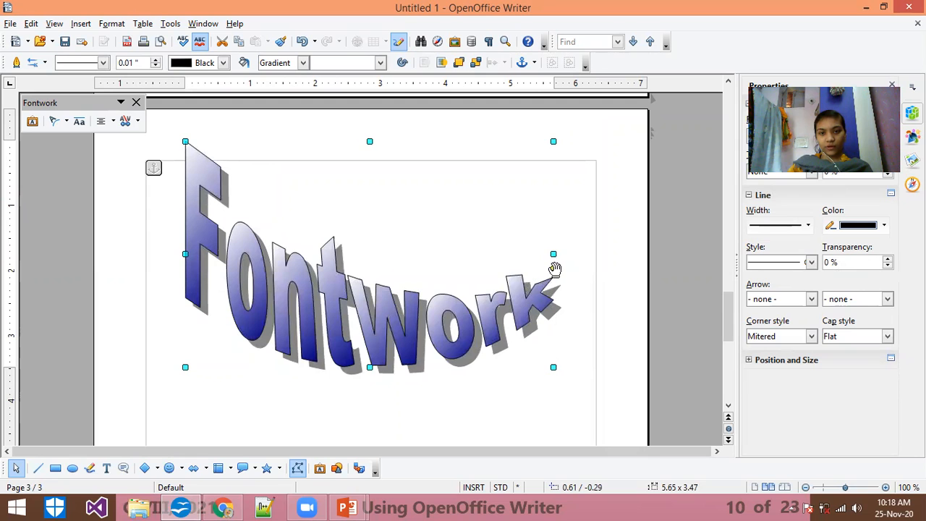
{"action": "left_click_drag", "start_coordinate": [553, 269], "coordinate": [525, 174]}
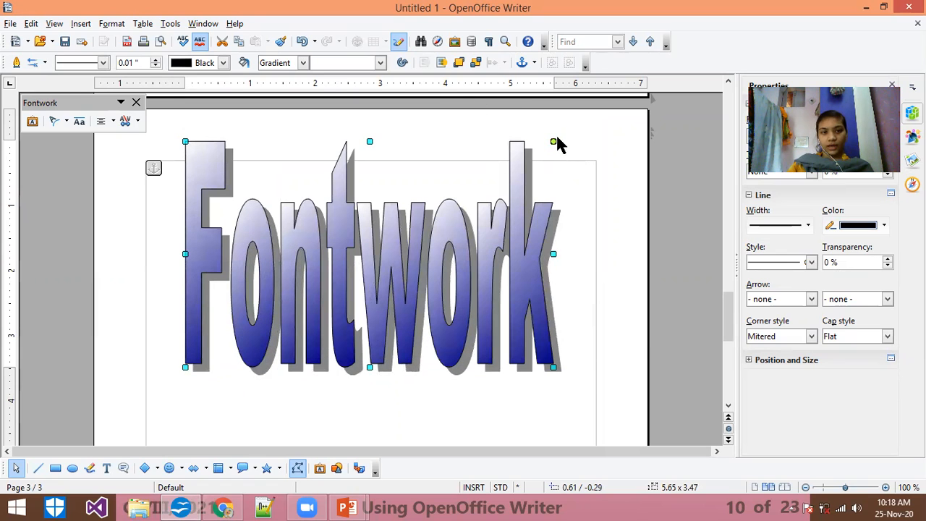
{"action": "left_click_drag", "start_coordinate": [553, 140], "coordinate": [561, 222]}
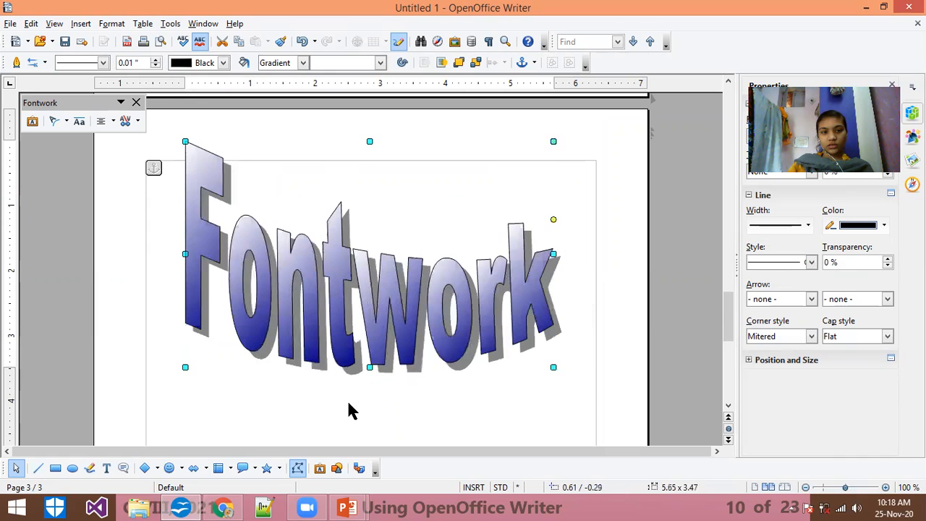
Step: Replace the text of the blue Fontwork object with "Podar"
{"action": "left_click", "coordinate": [349, 400]}
{"action": "double_click", "coordinate": [343, 302]}
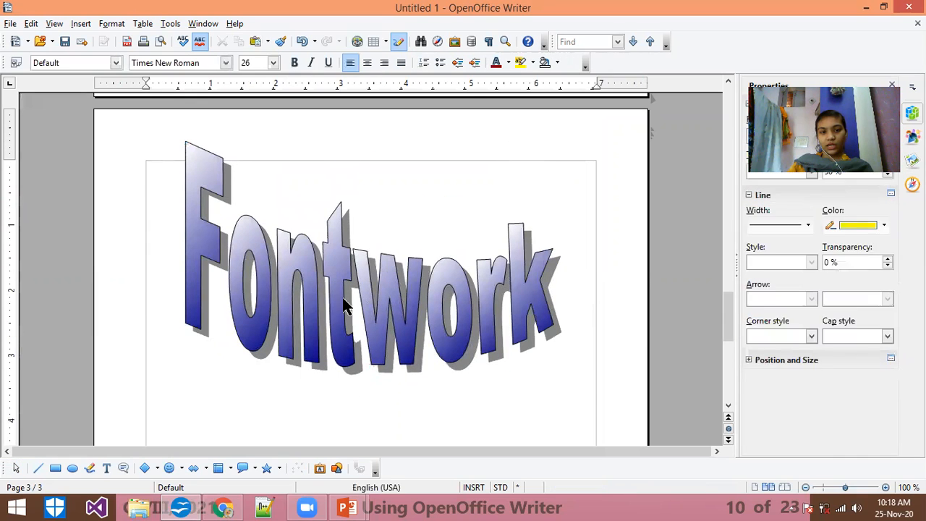
{"action": "left_click_drag", "start_coordinate": [425, 257], "coordinate": [261, 280]}
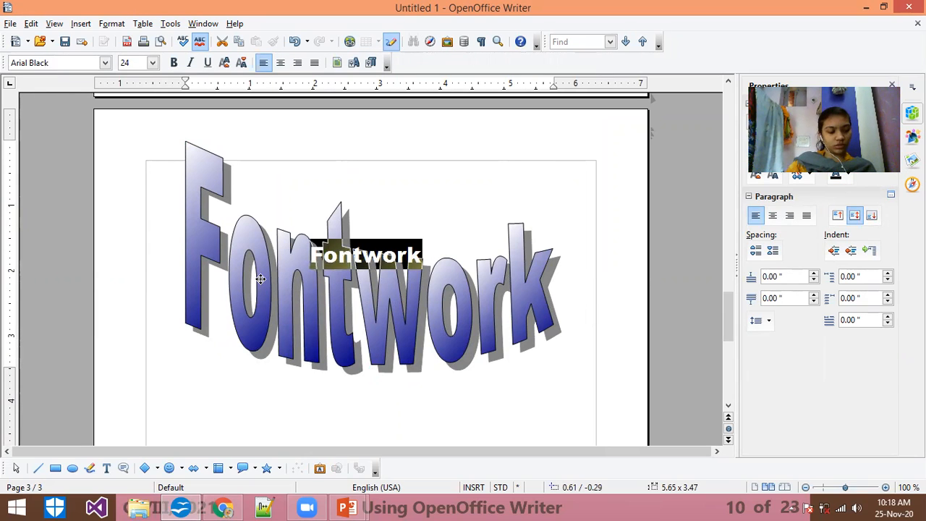
{"action": "type", "text": "Podar"}
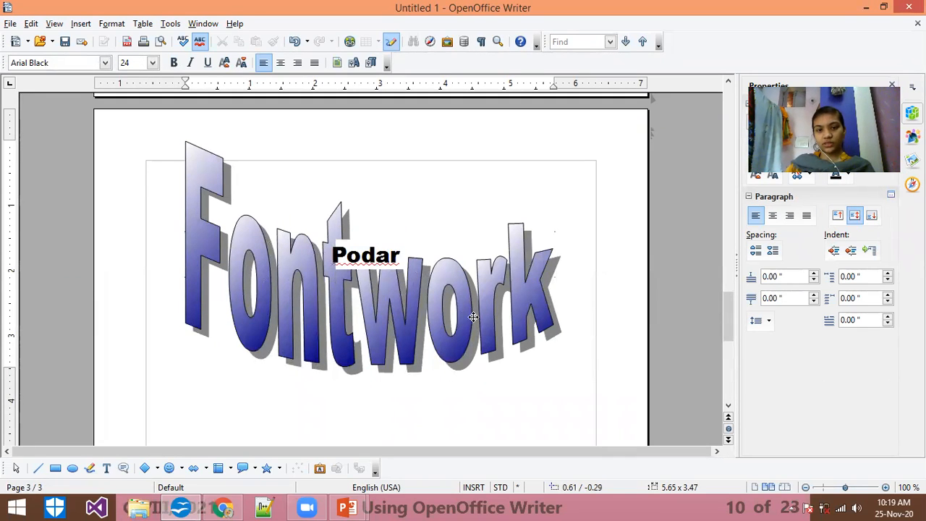
{"action": "key", "text": "Escape"}
Step: Move the blue Podar Fontwork down inside the page margin, steepen its bend slightly and resize it to about 5.56 x 2.47 inches
{"action": "left_click_drag", "start_coordinate": [351, 299], "coordinate": [347, 317]}
{"action": "left_click_drag", "start_coordinate": [553, 249], "coordinate": [554, 262]}
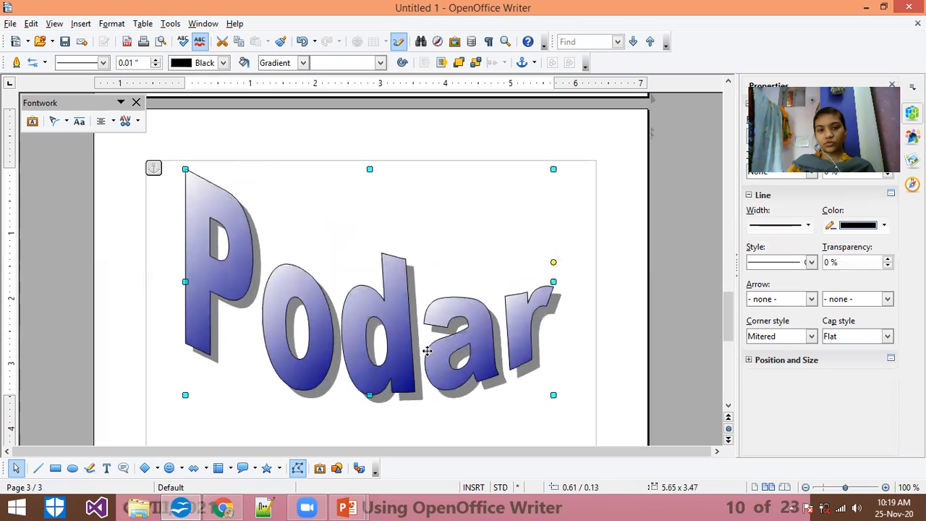
{"action": "left_click_drag", "start_coordinate": [553, 394], "coordinate": [547, 330]}
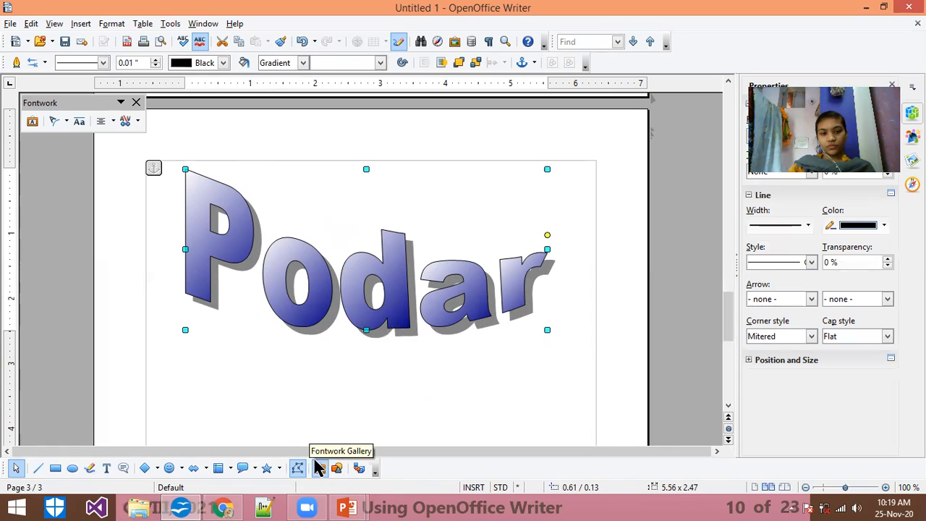
Step: Insert a Fontwork object in the pink perspective style and move it just beneath the blue Podar Fontwork
{"action": "left_click", "coordinate": [321, 469]}
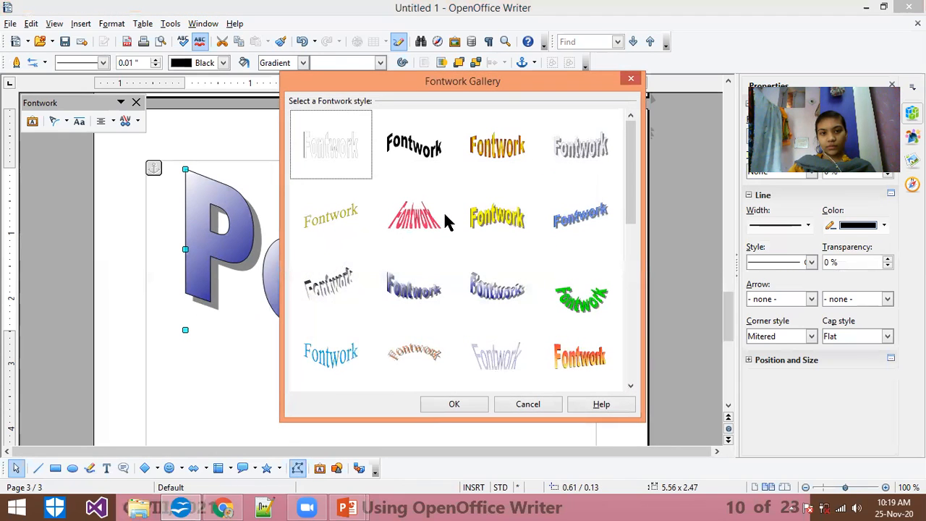
{"action": "left_click", "coordinate": [459, 402]}
{"action": "mouse_move", "coordinate": [727, 297]}
{"action": "left_mouse_down"}
{"action": "mouse_move", "coordinate": [723, 286]}
{"action": "mouse_move", "coordinate": [723, 313]}
{"action": "mouse_move", "coordinate": [712, 285]}
{"action": "mouse_move", "coordinate": [723, 315]}
{"action": "left_mouse_up"}
{"action": "left_click_drag", "start_coordinate": [444, 315], "coordinate": [422, 355]}
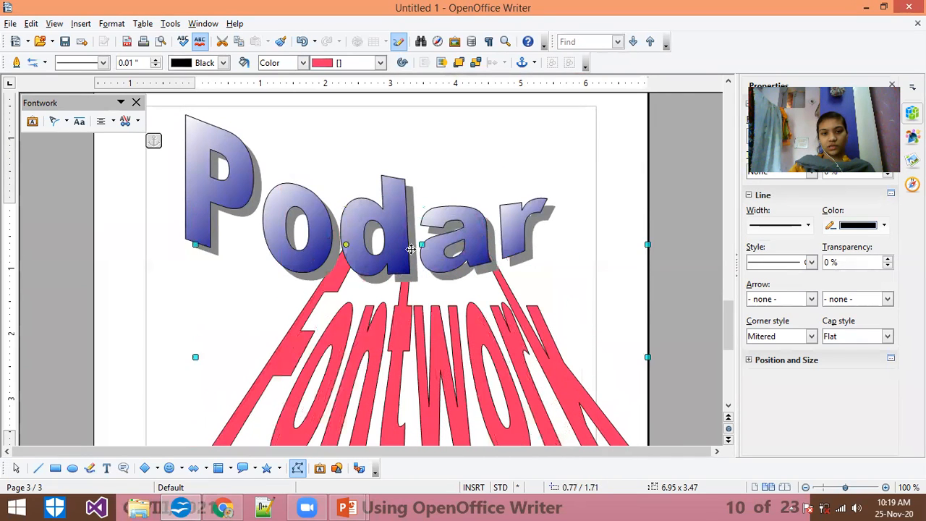
Step: Try the Ellipsoid blue gray/light blue and Purple Pipe gradient fills on the blue Podar Fontwork
{"action": "left_click", "coordinate": [409, 247]}
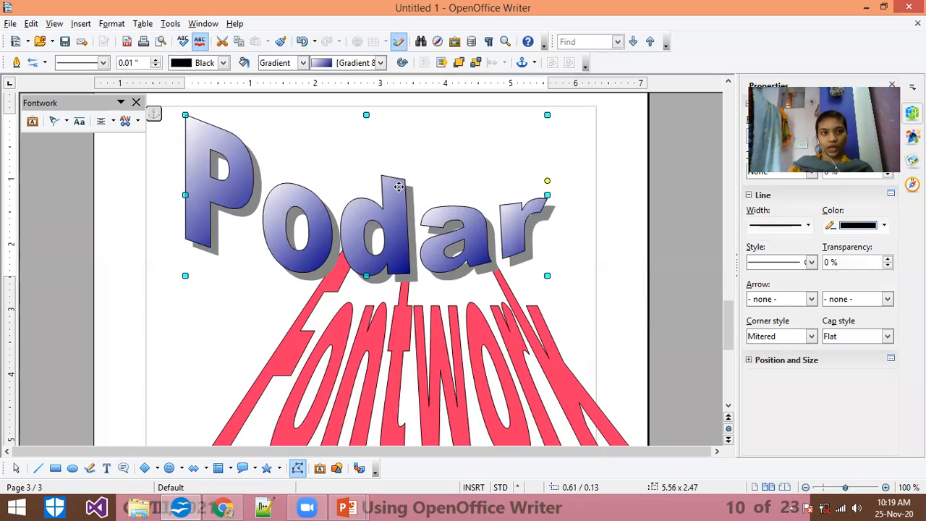
{"action": "left_click", "coordinate": [404, 64]}
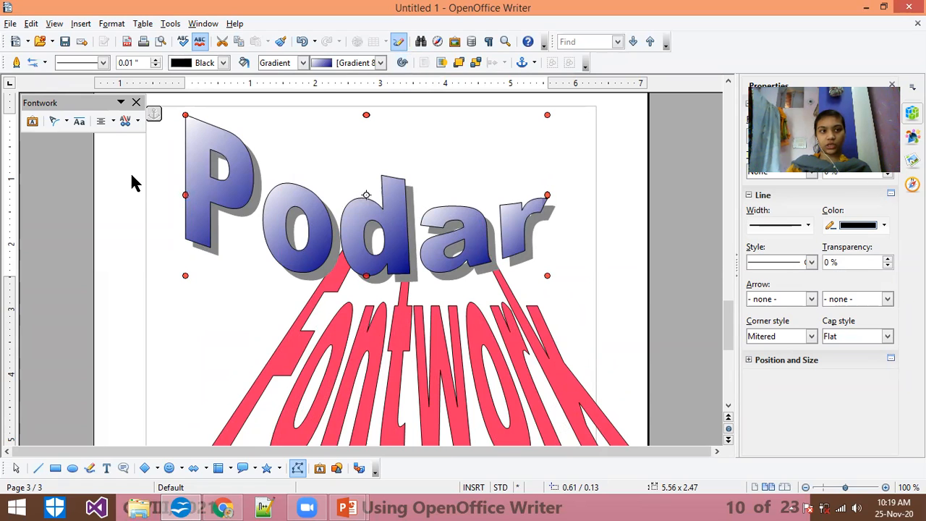
{"action": "left_click", "coordinate": [359, 65]}
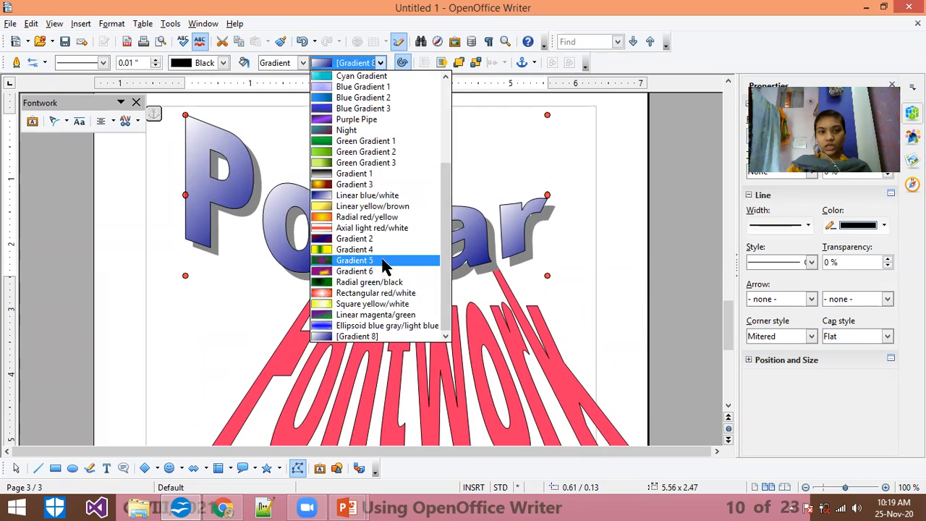
{"action": "left_click", "coordinate": [386, 326]}
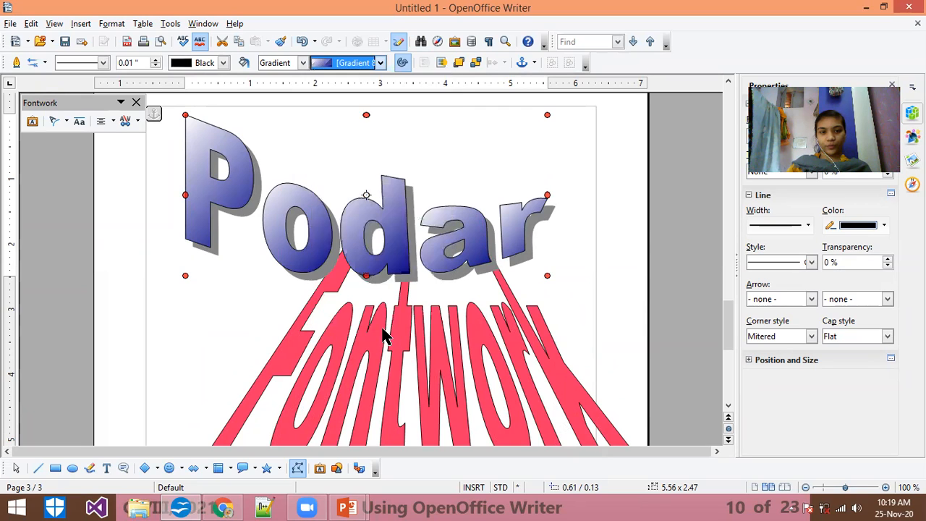
{"action": "left_click", "coordinate": [377, 64]}
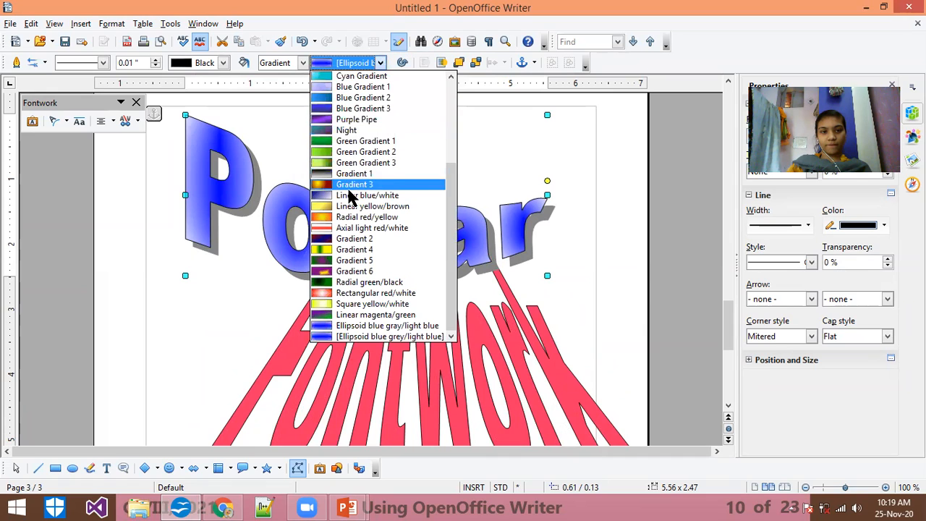
{"action": "left_click_drag", "start_coordinate": [446, 265], "coordinate": [438, 155]}
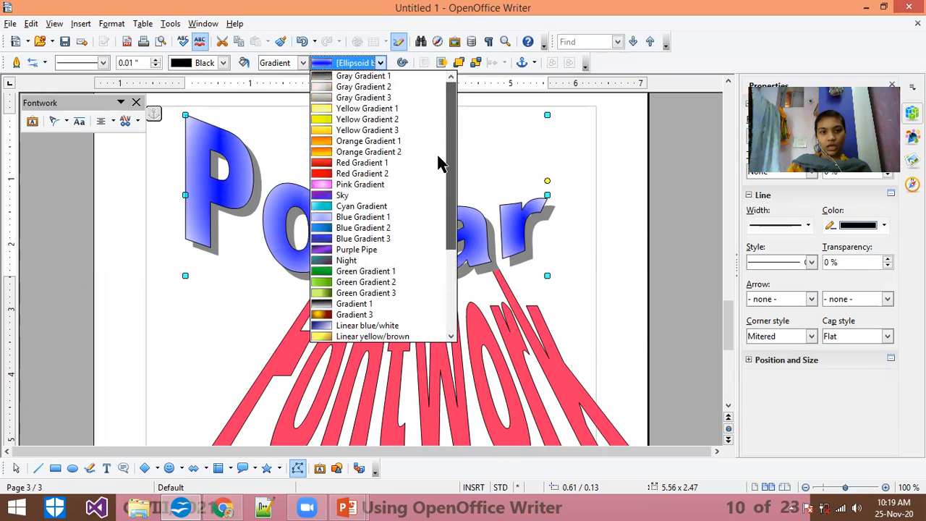
{"action": "left_click", "coordinate": [340, 250]}
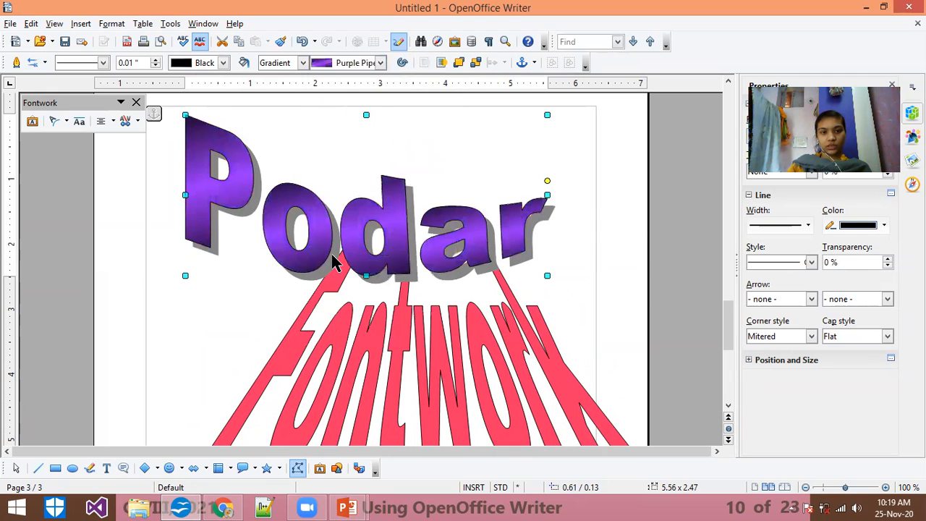
Step: Fill the upper Podar Fontwork with the Axial light red/white gradient and move it up slightly
{"action": "left_click", "coordinate": [381, 63]}
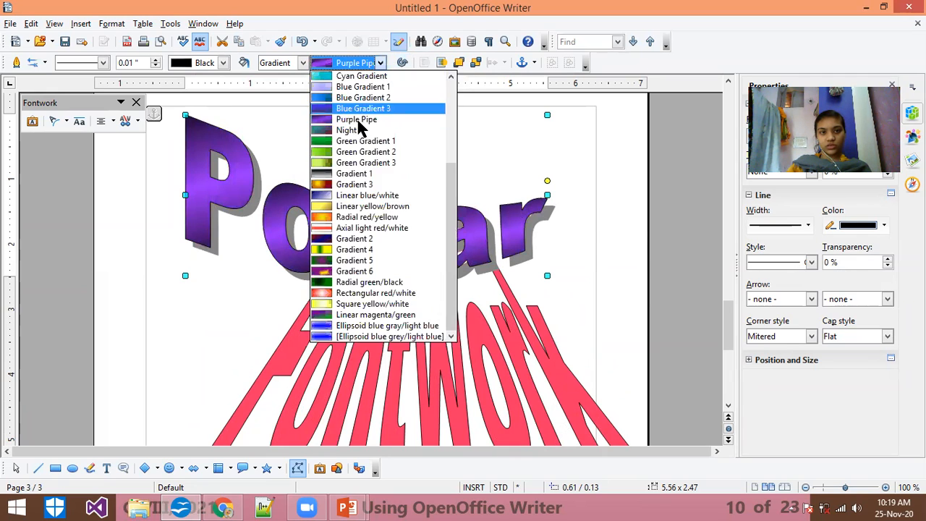
{"action": "left_click", "coordinate": [365, 227]}
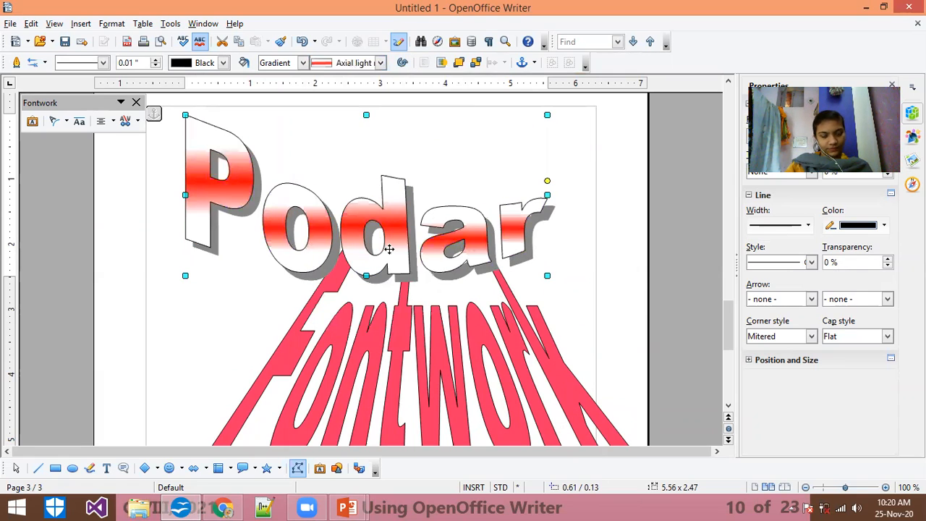
{"action": "left_click_drag", "start_coordinate": [387, 252], "coordinate": [386, 232]}
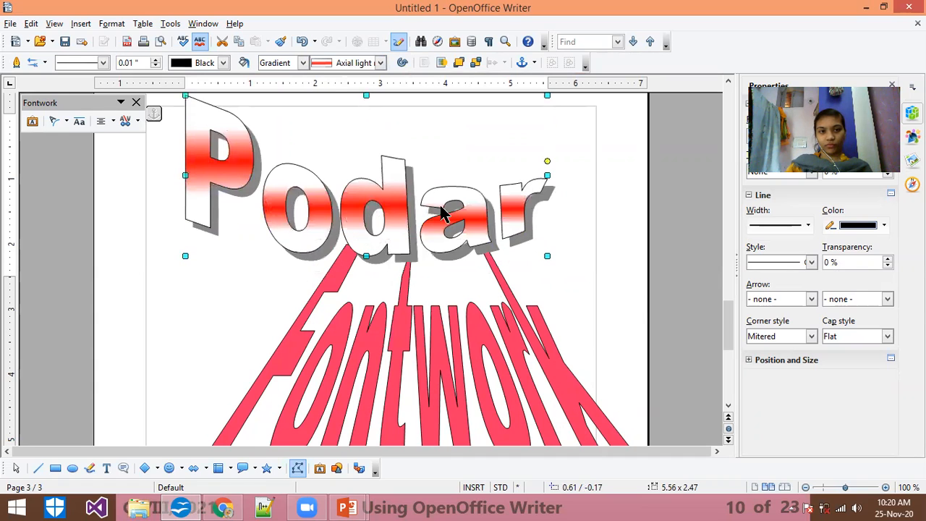
Step: Replace the text of the pink perspective Fontwork with "Podar" and "School" on two separate lines
{"action": "left_click", "coordinate": [409, 391]}
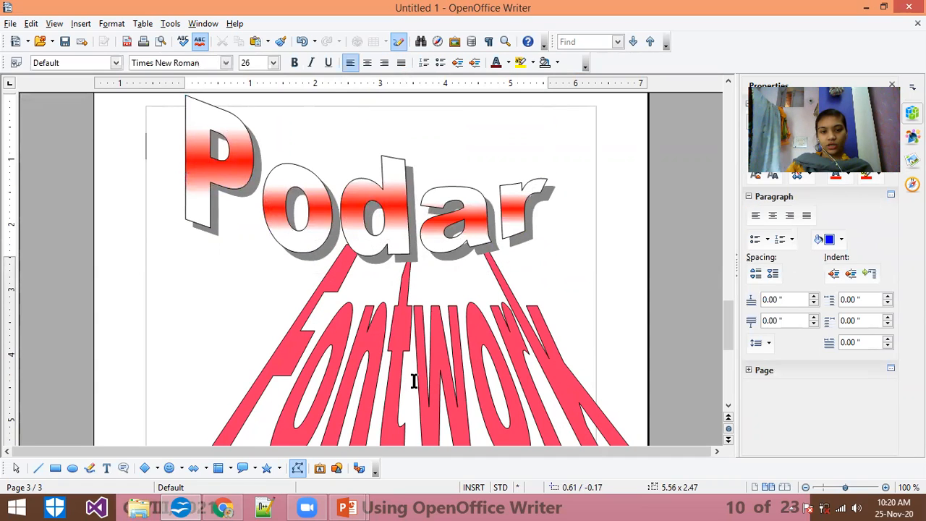
{"action": "double_click", "coordinate": [455, 374]}
{"action": "left_click_drag", "start_coordinate": [481, 359], "coordinate": [325, 359]}
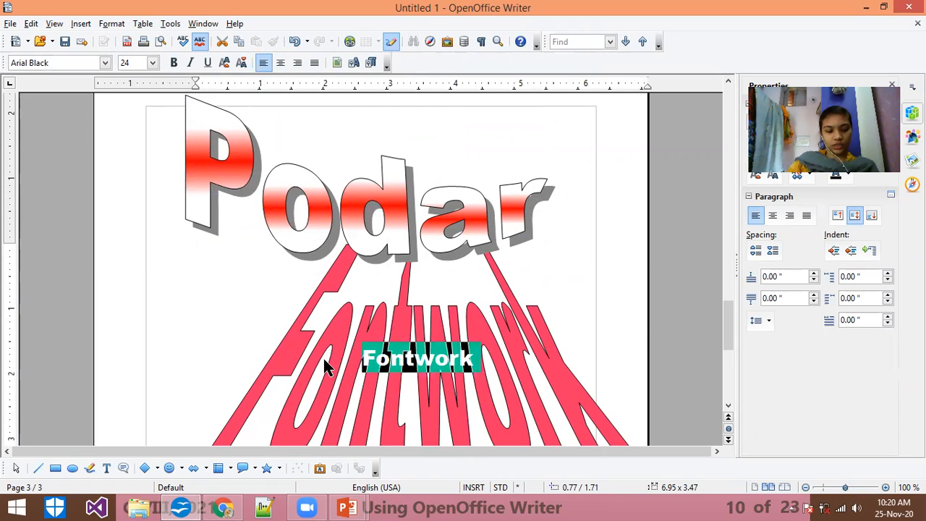
{"action": "type", "text": "Podar"}
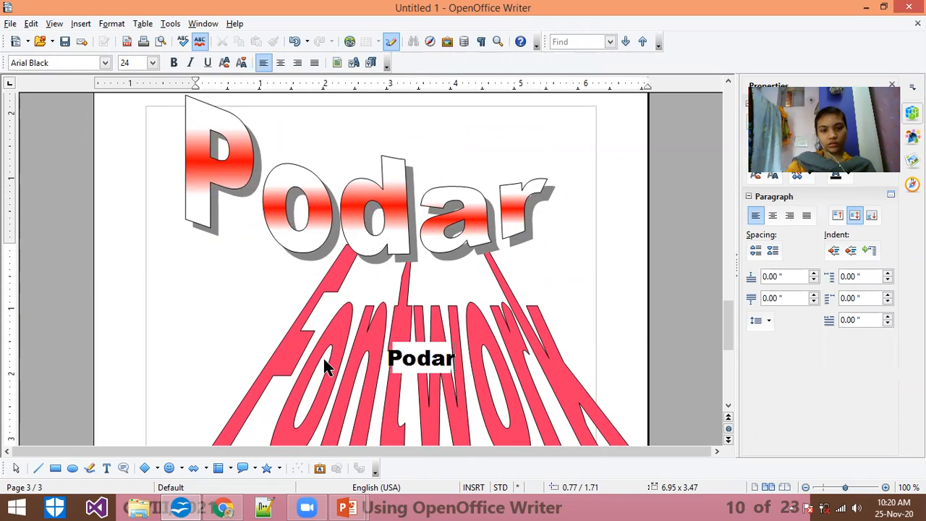
{"action": "key", "text": "Return"}
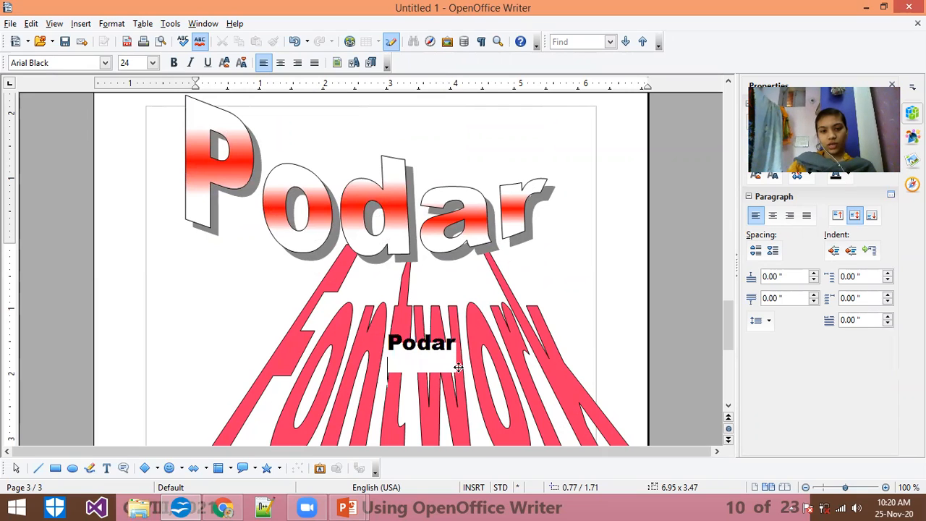
{"action": "type", "text": "In"}
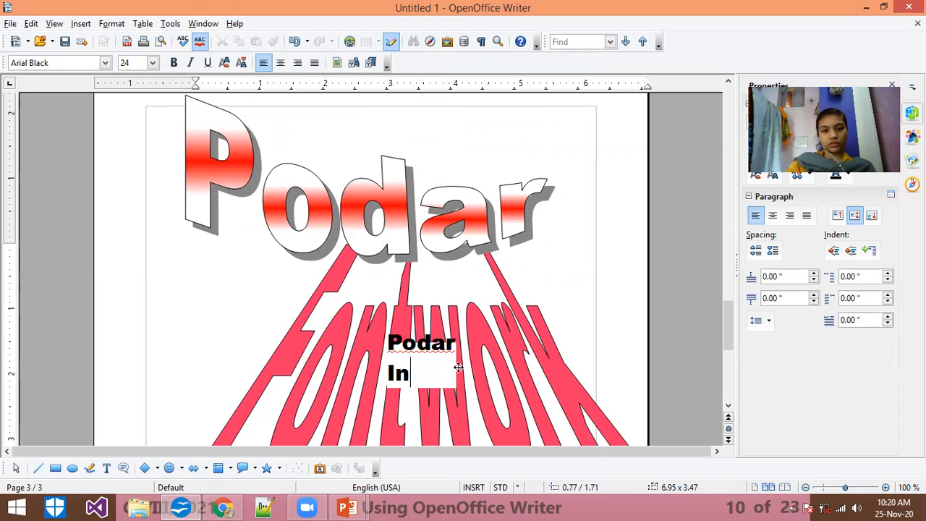
{"action": "type", "text": "School"}
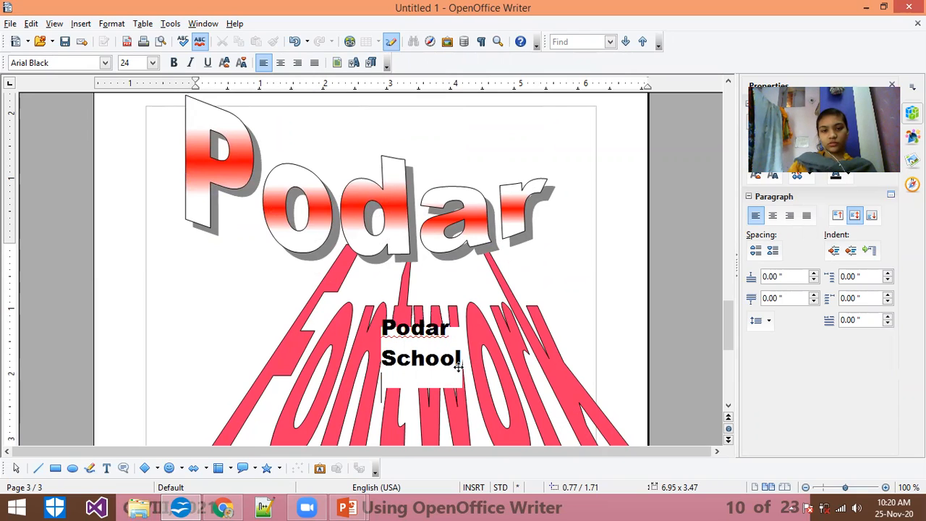
{"action": "left_click", "coordinate": [513, 372]}
Step: Move the pink Podar School Fontwork slightly left and down to about 0.55 / 1.94 inches
{"action": "left_click_drag", "start_coordinate": [728, 334], "coordinate": [726, 356]}
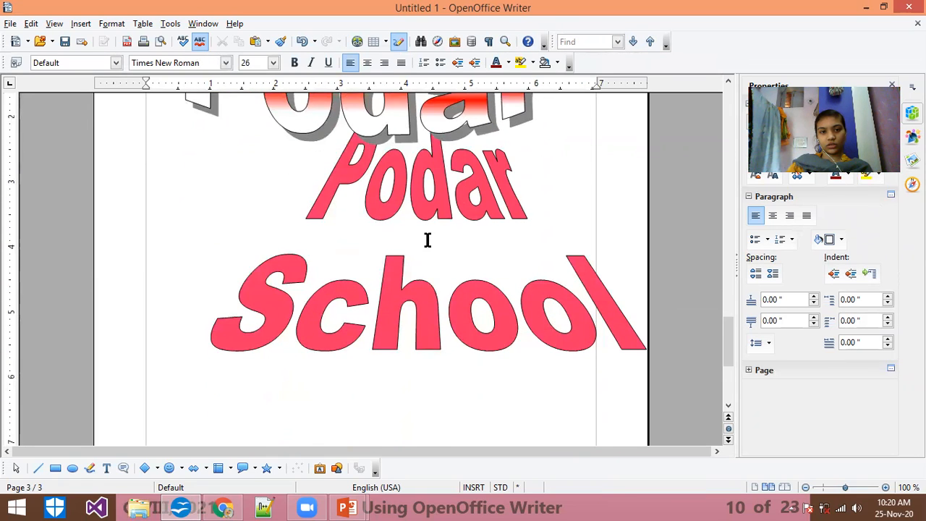
{"action": "scroll", "coordinate": [412, 241], "scroll_direction": "up", "scroll_amount": 5}
{"action": "left_click_drag", "start_coordinate": [414, 371], "coordinate": [349, 374]}
{"action": "mouse_move", "coordinate": [417, 379]}
{"action": "left_mouse_down"}
{"action": "mouse_move", "coordinate": [330, 384]}
{"action": "mouse_move", "coordinate": [361, 384]}
{"action": "left_mouse_up"}
Step: Try a Chart 12 blue fill with an Orange outline on the Podar School Fontwork
{"action": "left_click_drag", "start_coordinate": [728, 317], "coordinate": [736, 351]}
{"action": "left_click", "coordinate": [381, 169]}
{"action": "left_click", "coordinate": [382, 63]}
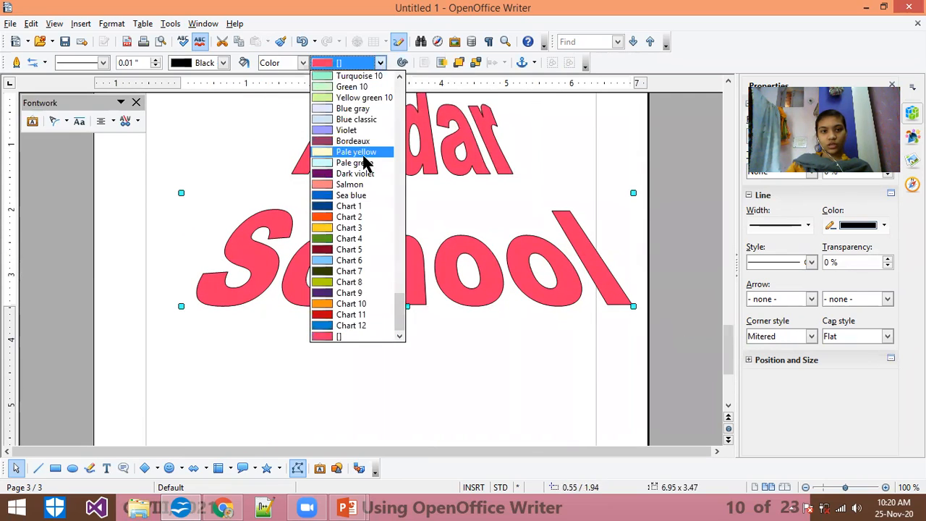
{"action": "left_click", "coordinate": [350, 325]}
{"action": "scroll", "coordinate": [408, 215], "scroll_direction": "up", "scroll_amount": 3}
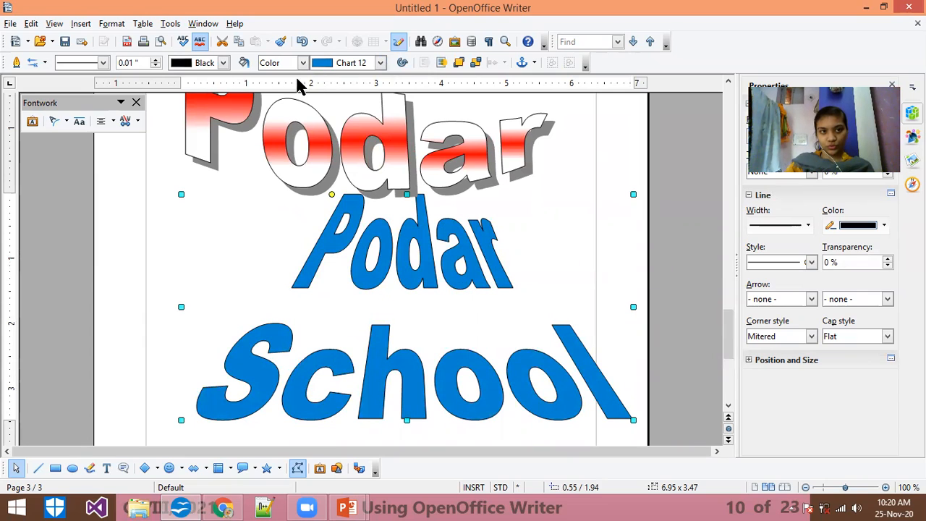
{"action": "left_click", "coordinate": [222, 63]}
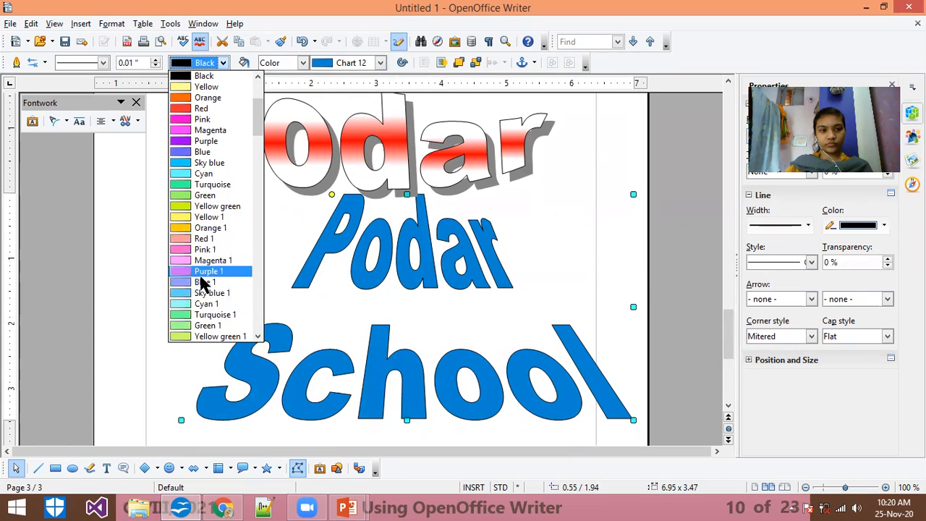
{"action": "left_click", "coordinate": [197, 98]}
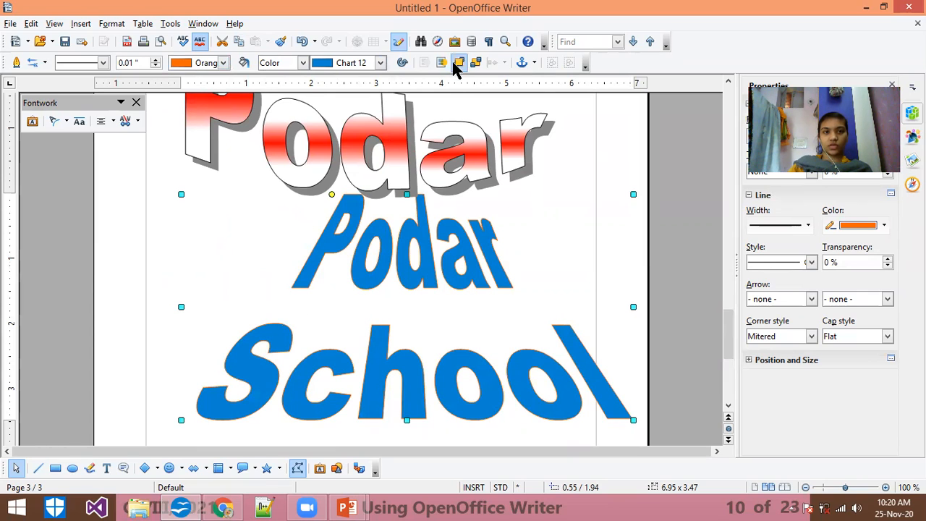
Step: Fill the Podar School Fontwork with Pale yellow and try a Yellow 2 outline before setting the outline to Green 3
{"action": "left_click", "coordinate": [380, 63]}
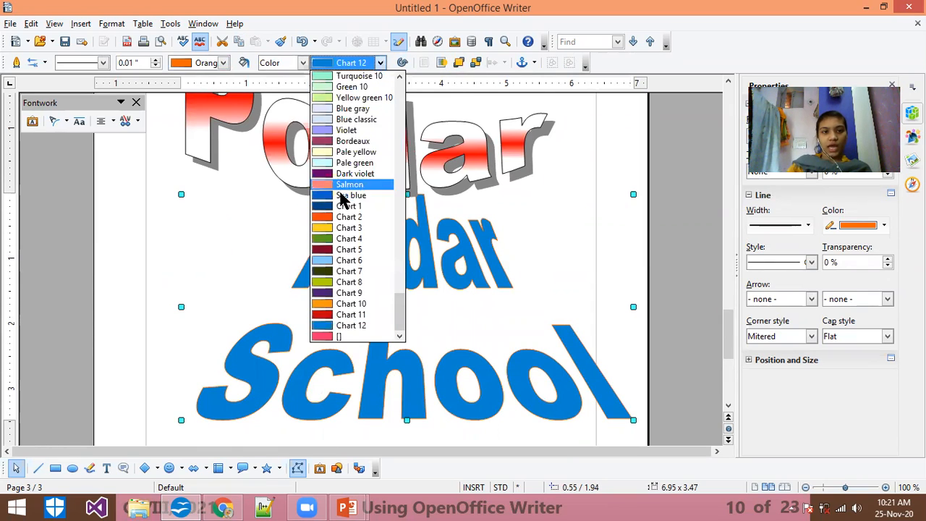
{"action": "left_click", "coordinate": [350, 152]}
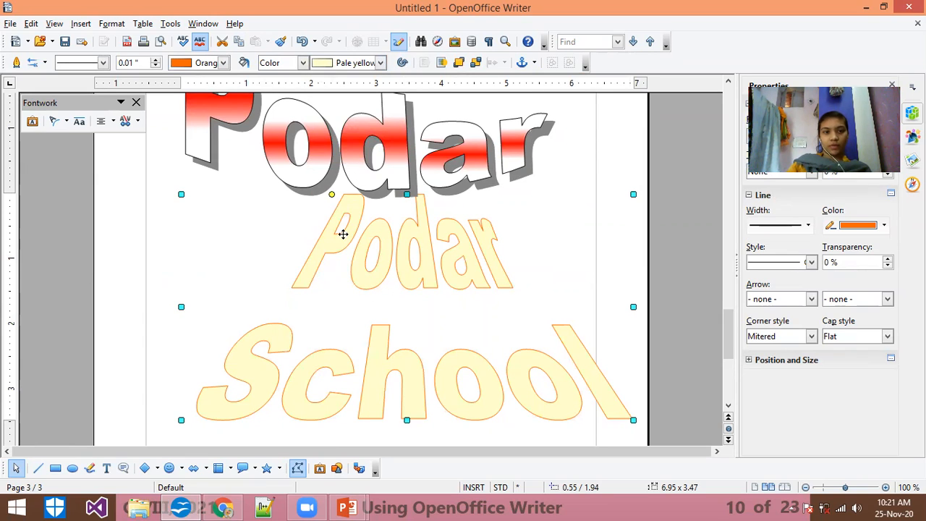
{"action": "left_click", "coordinate": [224, 63]}
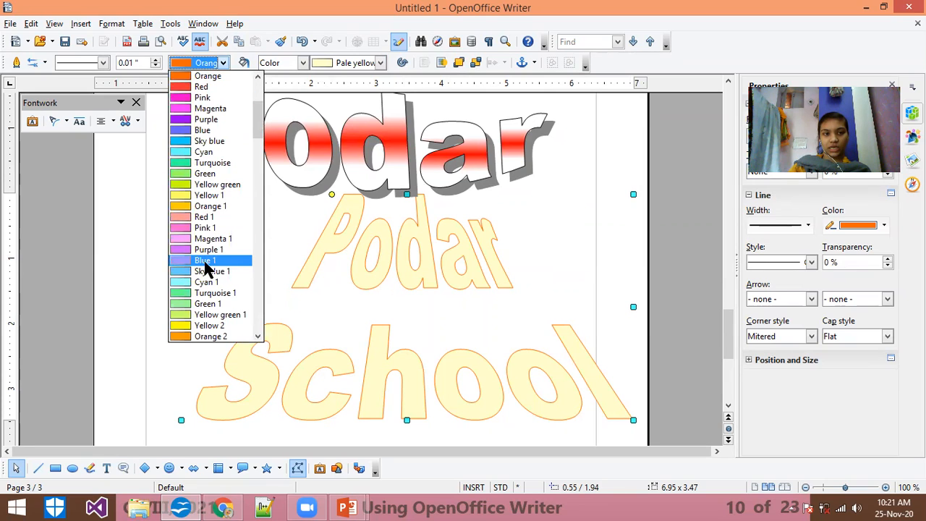
{"action": "left_click", "coordinate": [212, 326]}
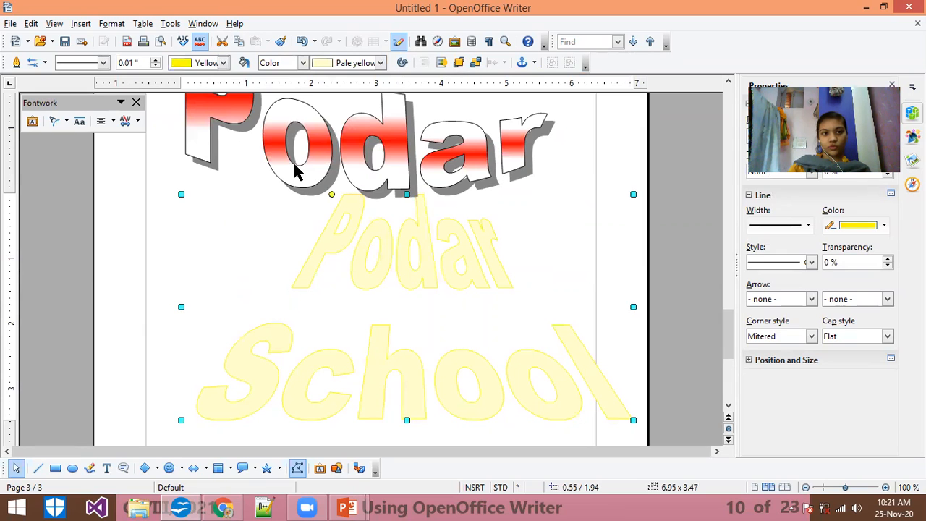
{"action": "left_click", "coordinate": [224, 62]}
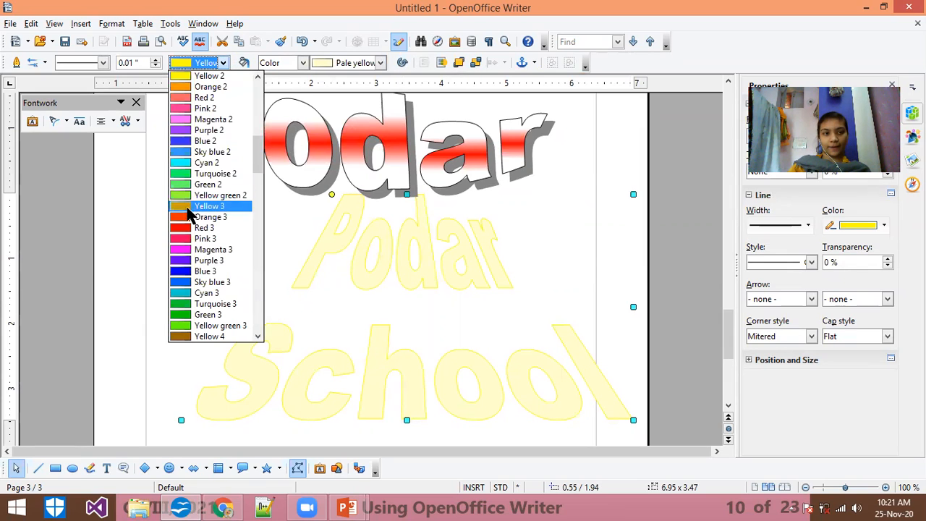
{"action": "left_click", "coordinate": [185, 316]}
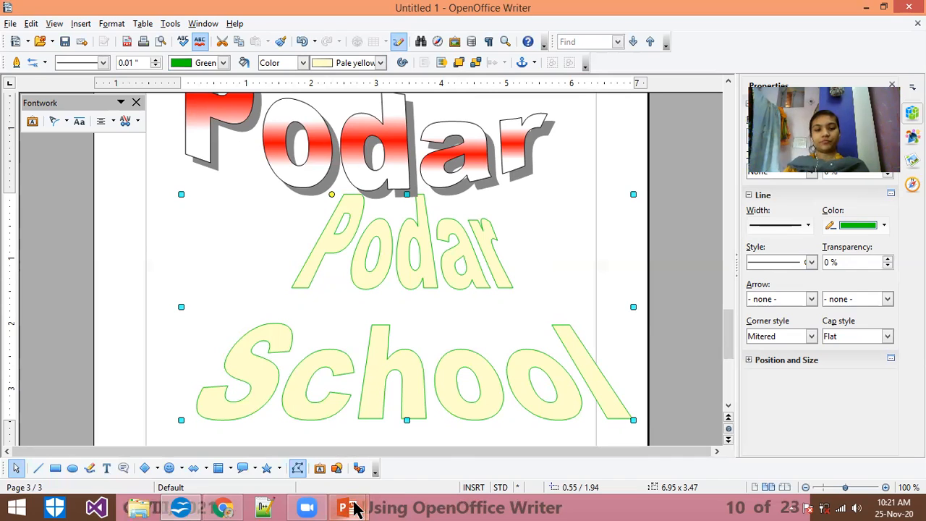
Step: Switch to the running PowerPoint slide show and advance to slide 11
{"action": "mouse_move", "coordinate": [354, 509]}
{"action": "left_click", "coordinate": [409, 447]}
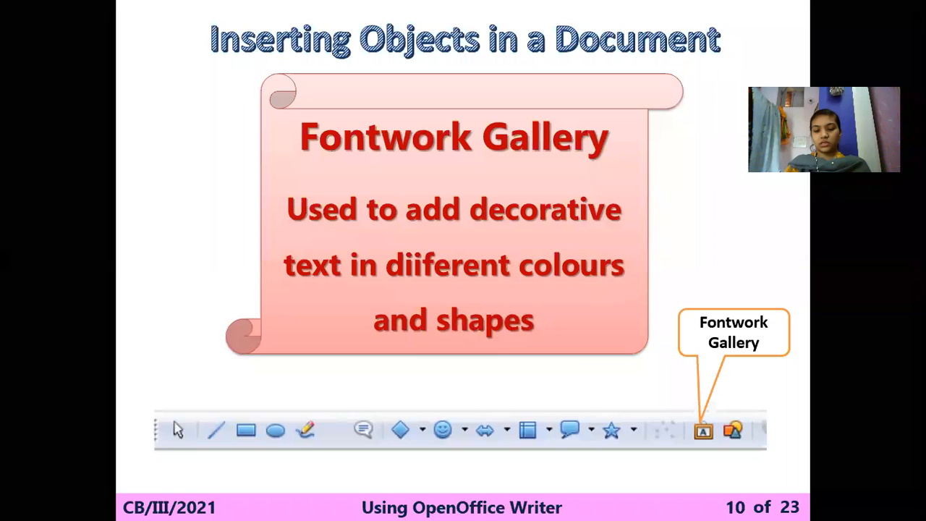
{"action": "key", "text": "Right"}
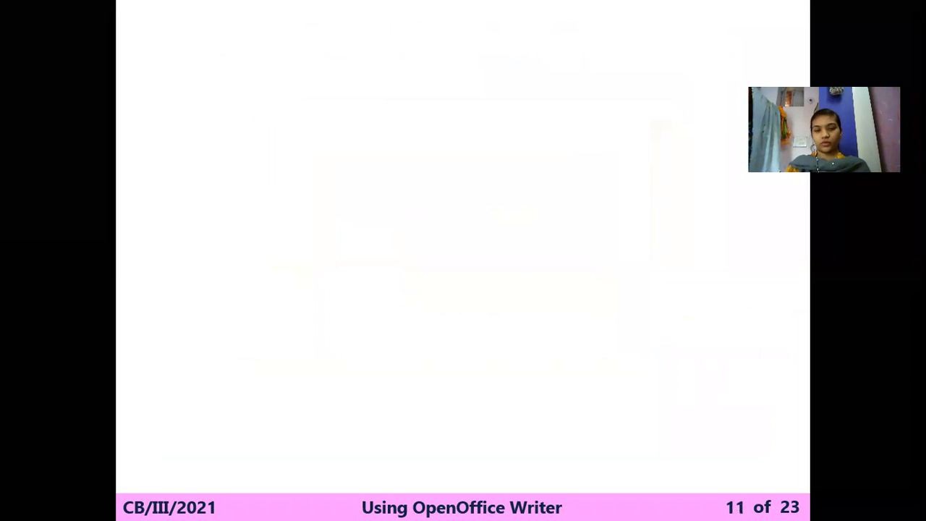
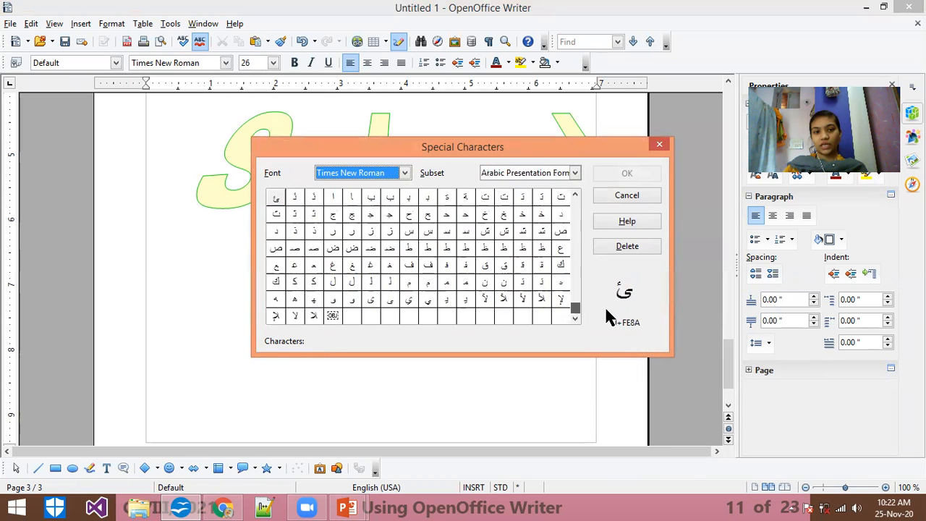
Step: Insert the special character ë in the Trebuchet MS font on the line below the School Fontwork
{"action": "left_click", "coordinate": [405, 173]}
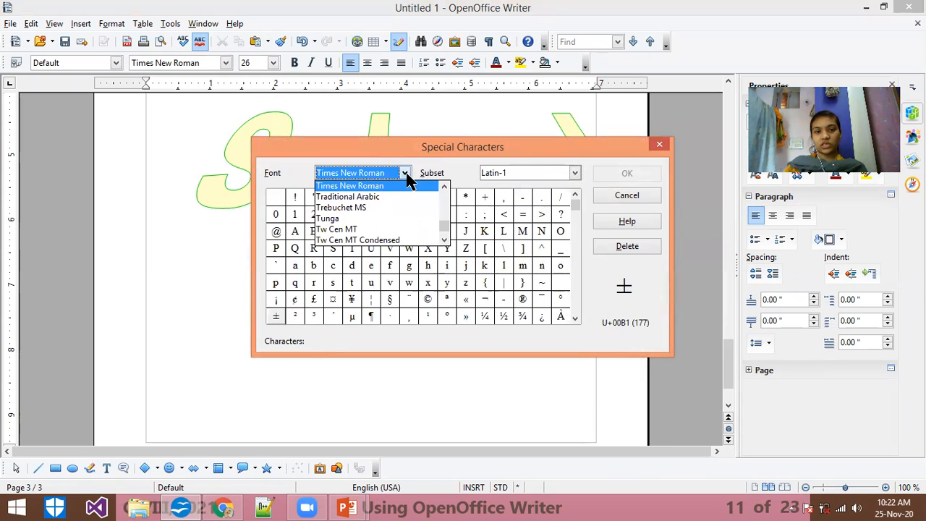
{"action": "left_click", "coordinate": [371, 210]}
{"action": "left_click_drag", "start_coordinate": [576, 219], "coordinate": [584, 238]}
{"action": "left_click", "coordinate": [466, 268]}
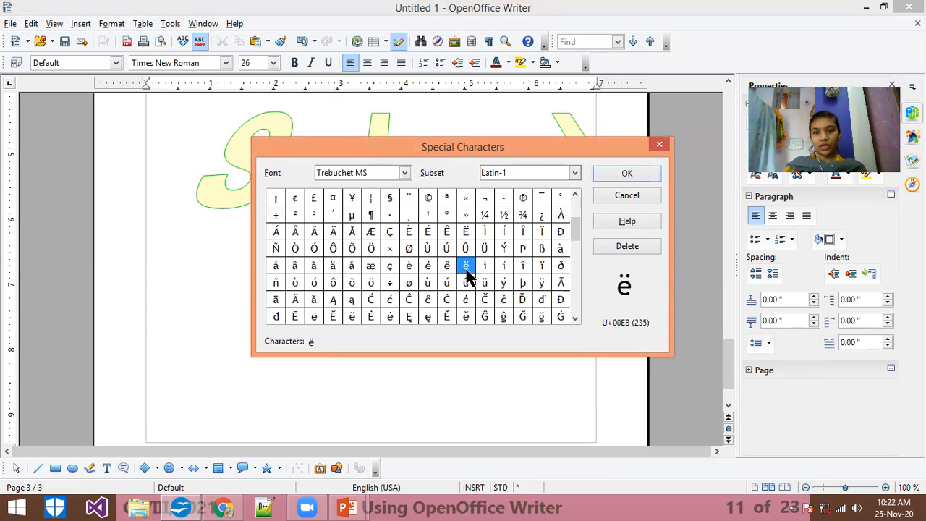
{"action": "left_click", "coordinate": [608, 171]}
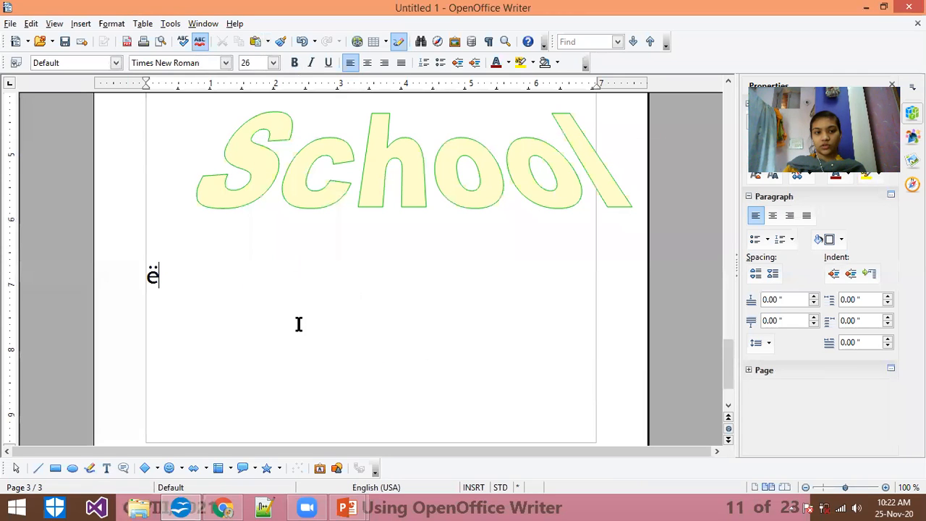
{"action": "left_click_drag", "start_coordinate": [205, 299], "coordinate": [109, 292]}
{"action": "left_click", "coordinate": [246, 291]}
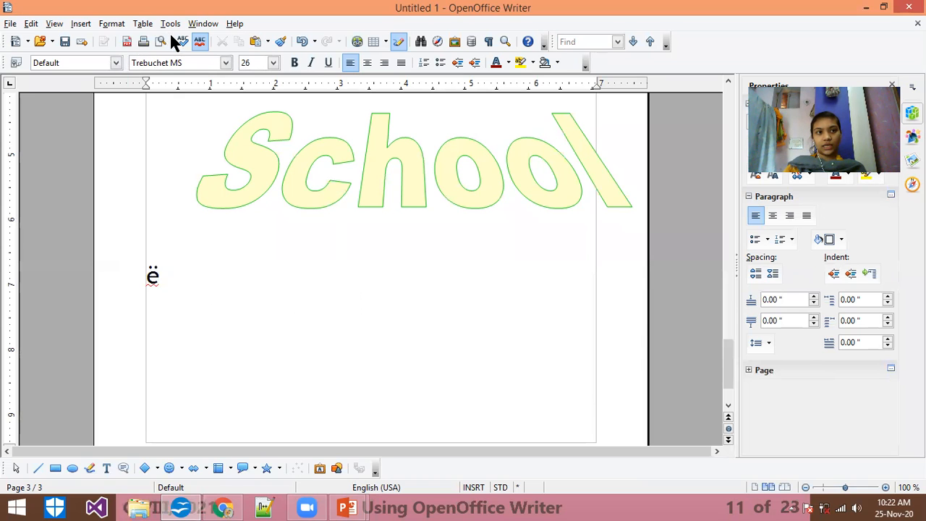
Step: Try the special character Ǿ in Trebuchet MS after the ë and delete it again
{"action": "left_click", "coordinate": [80, 24]}
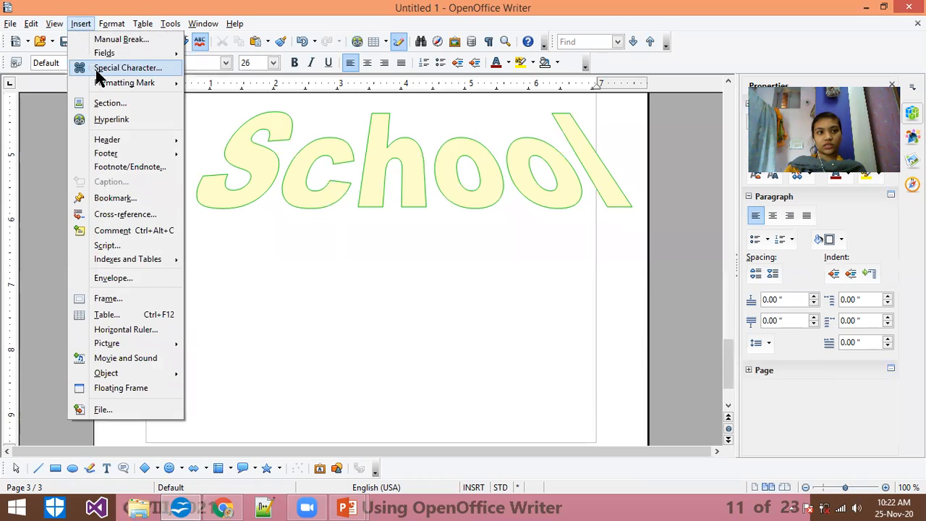
{"action": "left_click", "coordinate": [97, 70]}
{"action": "left_click_drag", "start_coordinate": [578, 233], "coordinate": [586, 289]}
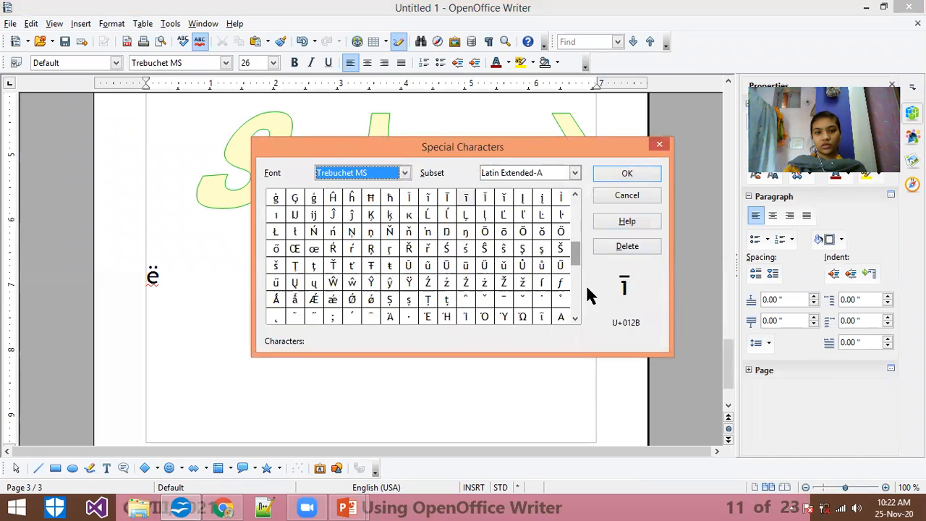
{"action": "left_click", "coordinate": [351, 299]}
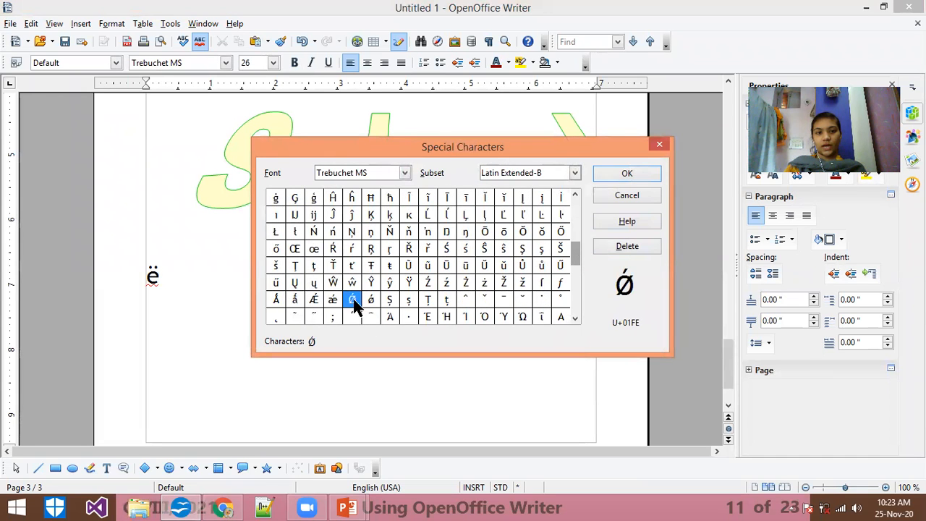
{"action": "left_click", "coordinate": [635, 176]}
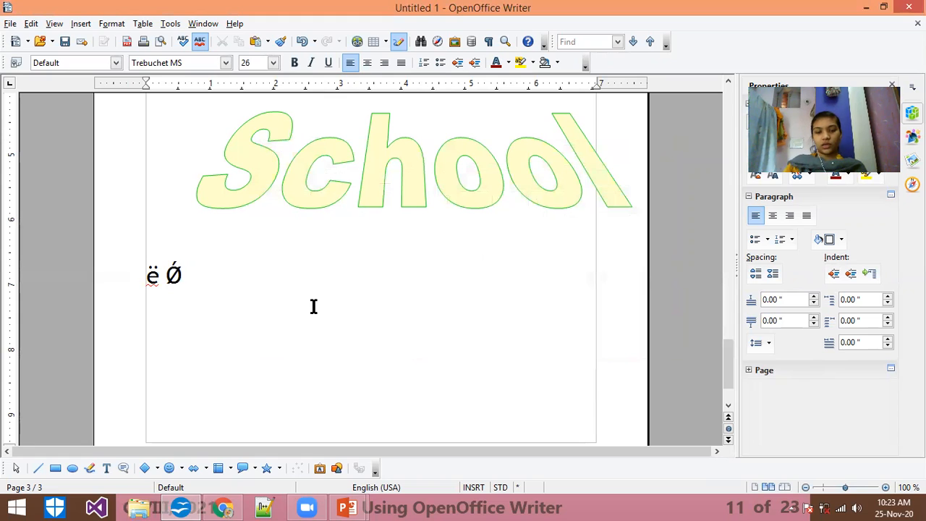
{"action": "key", "text": "BackSpace"}
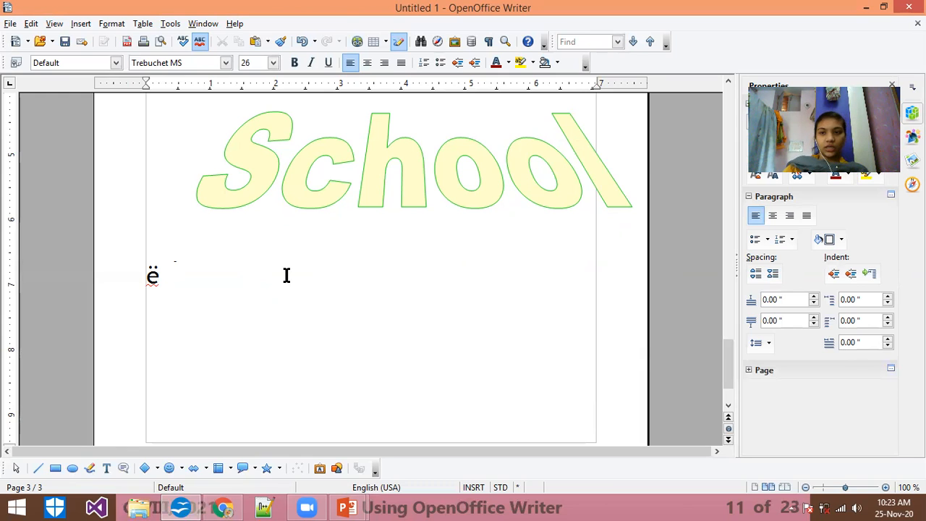
Step: Write "Text book page no.33 learning by doing" two lines below the ë
{"action": "key", "text": "Return"}
{"action": "key", "text": "Return"}
{"action": "type", "text": "Text "}
{"action": "type", "text": "book p"}
{"action": "type", "text": "ah"}
{"action": "key", "text": "BackSpace"}
{"action": "type", "text": "ge "}
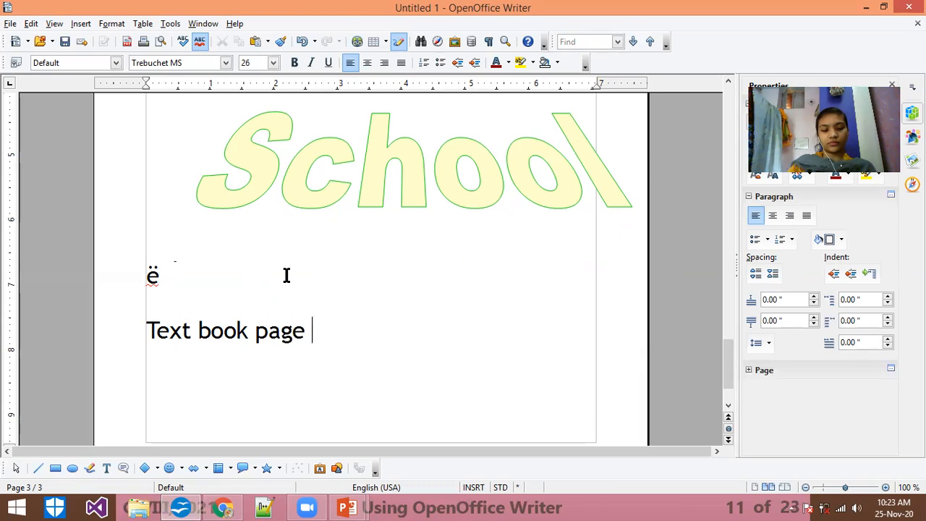
{"action": "type", "text": "no."}
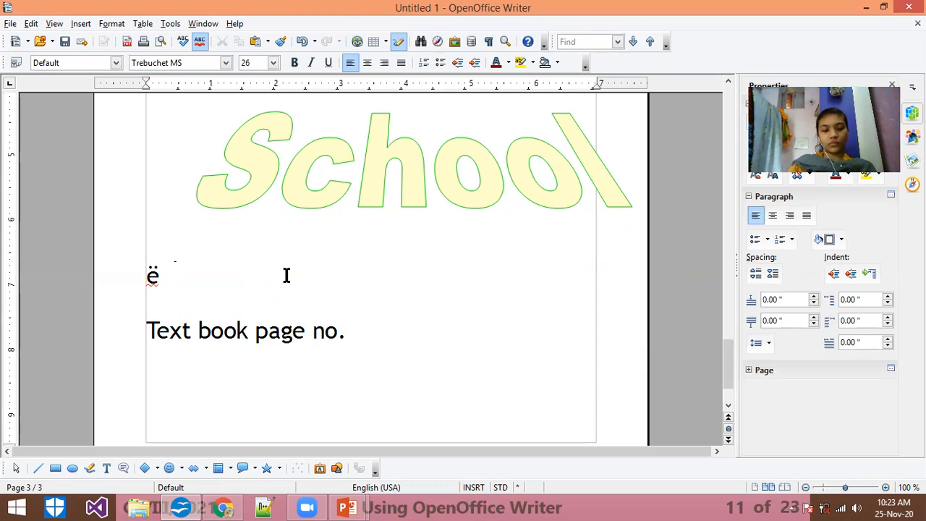
{"action": "type", "text": "33 l"}
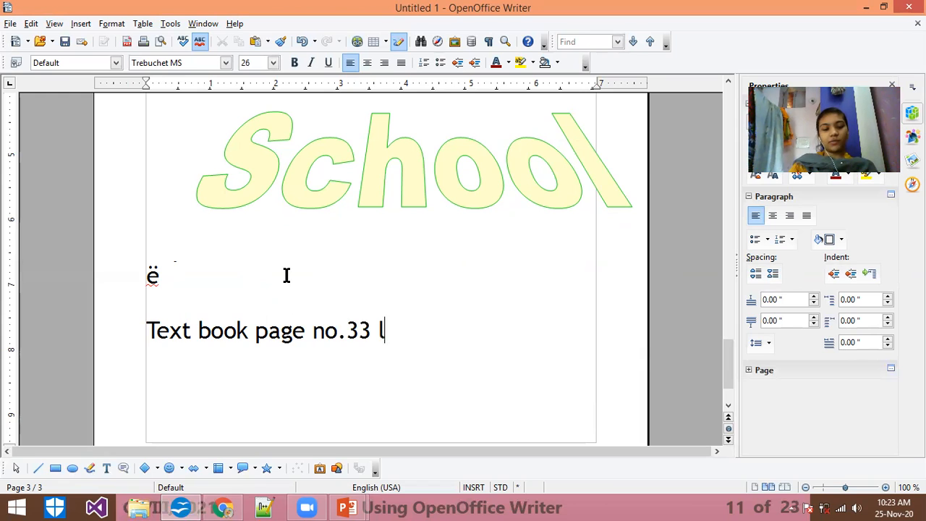
{"action": "type", "text": "earnin"}
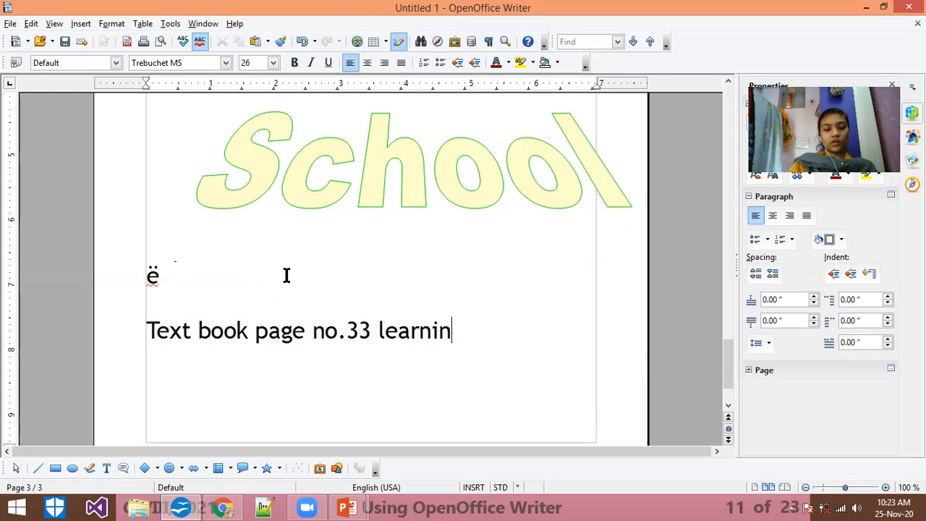
{"action": "type", "text": "g by doing "}
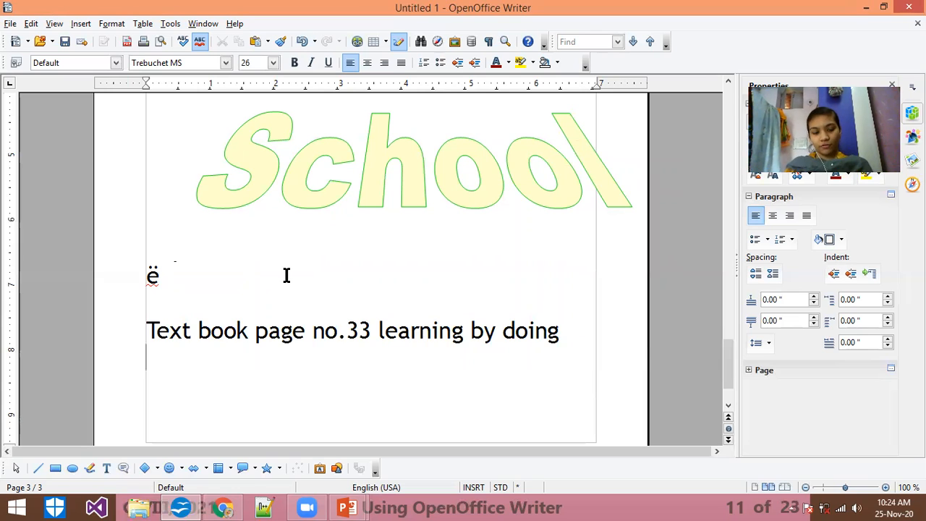
{"action": "type", "text": "use font work h"}
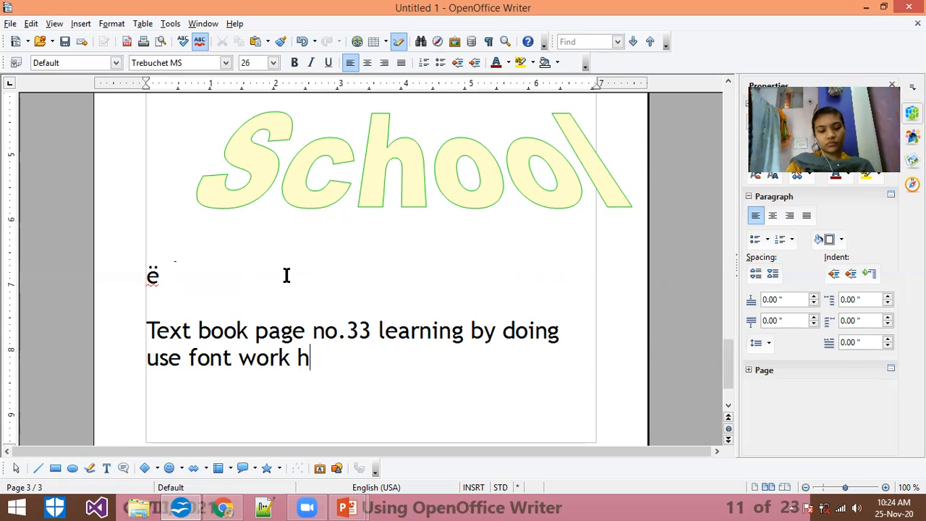
Step: Add the line "use font work gallery and write your name" beneath the text book page reference
{"action": "key", "text": "BackSpace"}
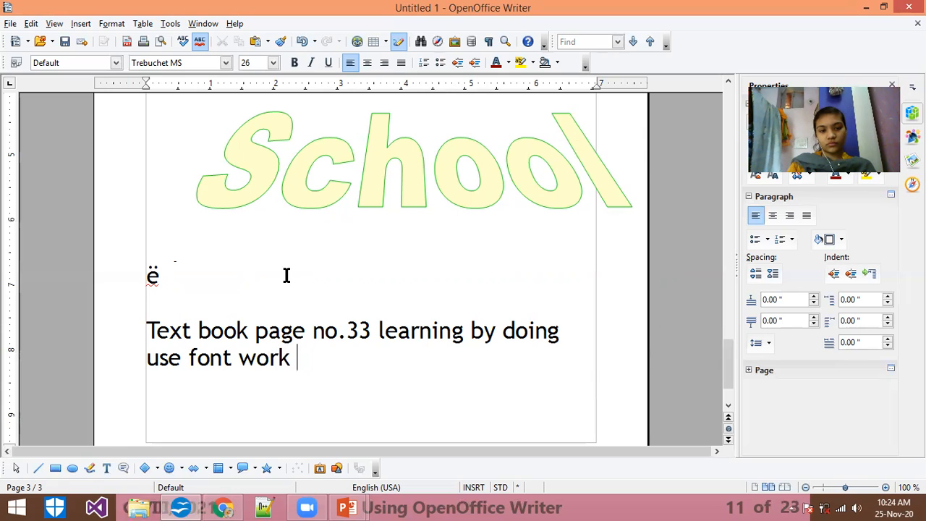
{"action": "type", "text": "gallery "}
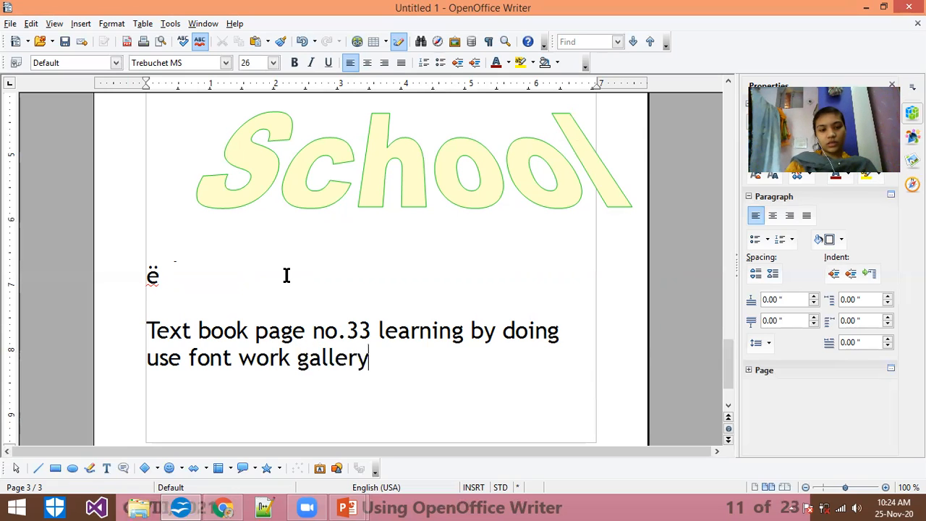
{"action": "type", "text": "and"}
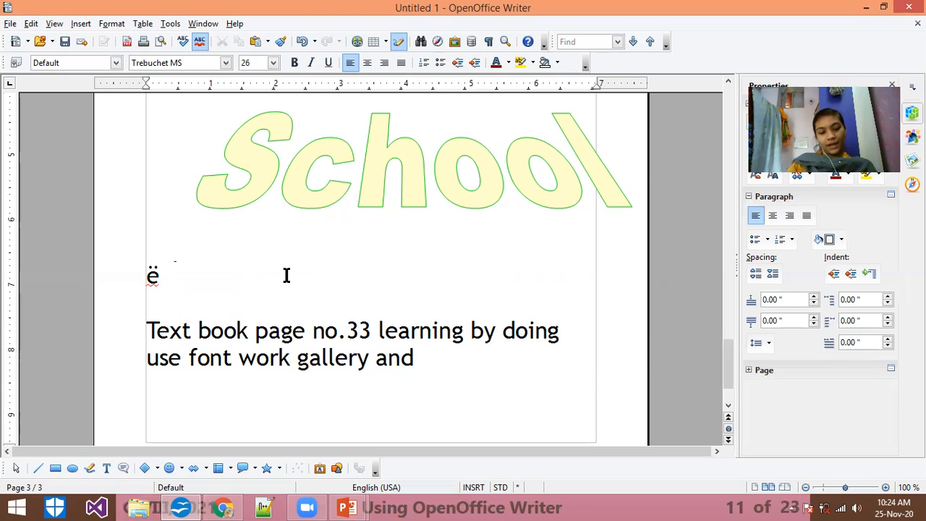
{"action": "type", "text": " write "}
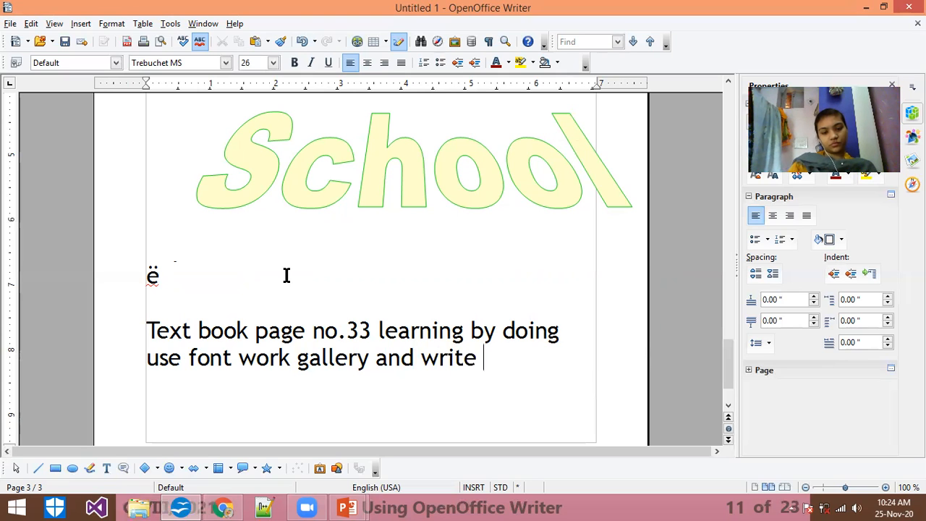
{"action": "type", "text": "your name"}
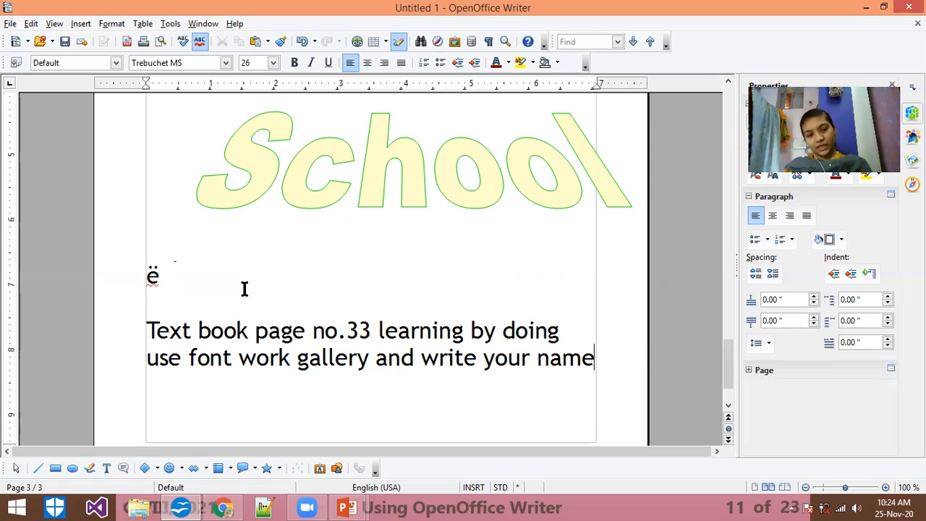
Step: Add a "Task:" heading on its own line above the text book instruction
{"action": "left_click", "coordinate": [195, 290]}
{"action": "key", "text": "Return"}
{"action": "type", "text": "Task:"}
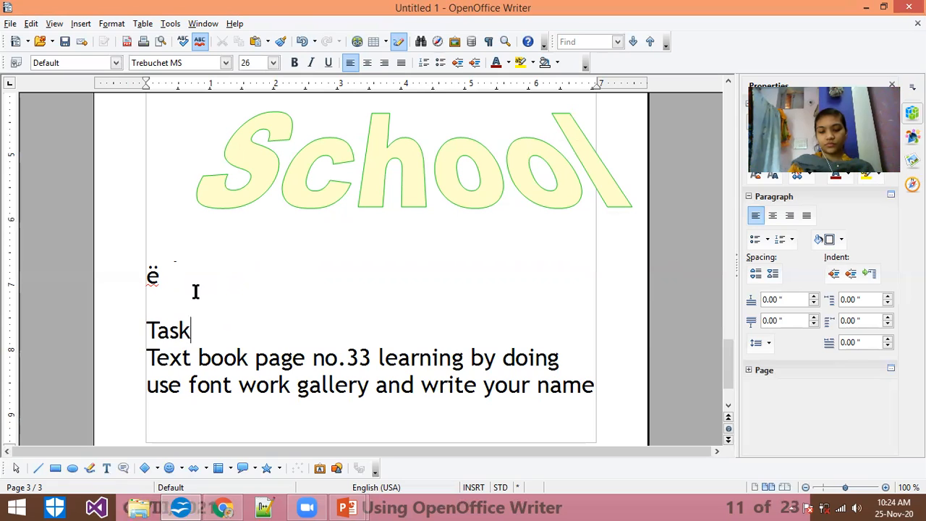
Step: Underline the "Task:" heading and make it bold
{"action": "key", "text": "ctrl+shift+Left"}
{"action": "key", "text": "ctrl+shift+Left"}
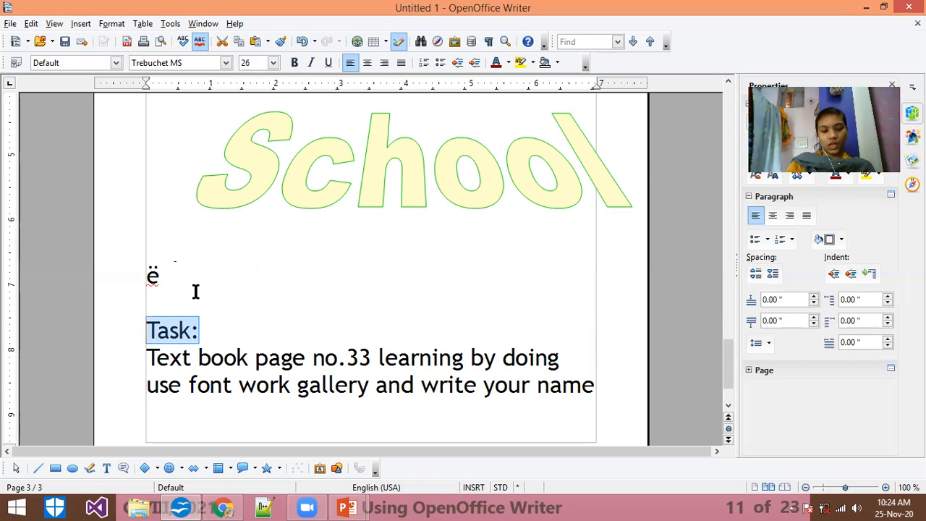
{"action": "key", "text": "ctrl+u"}
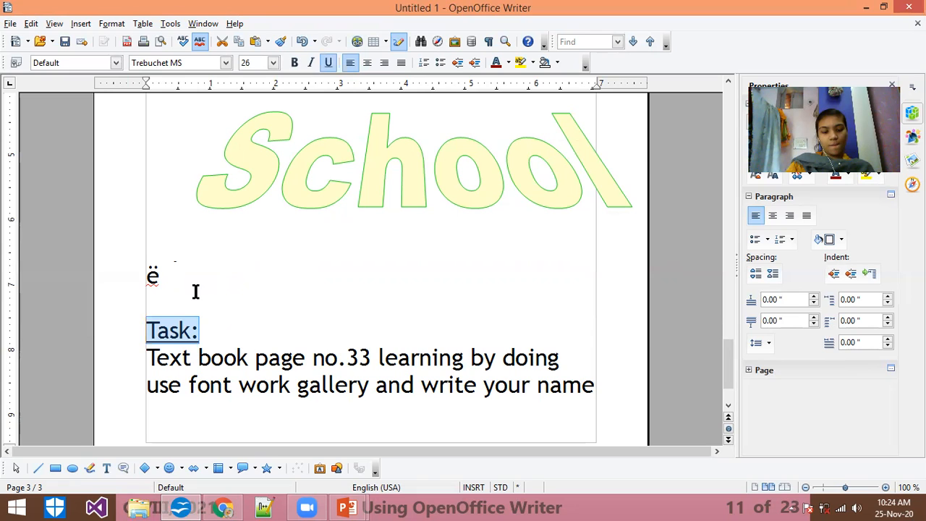
{"action": "key", "text": "ctrl+b"}
{"action": "left_click", "coordinate": [242, 323]}
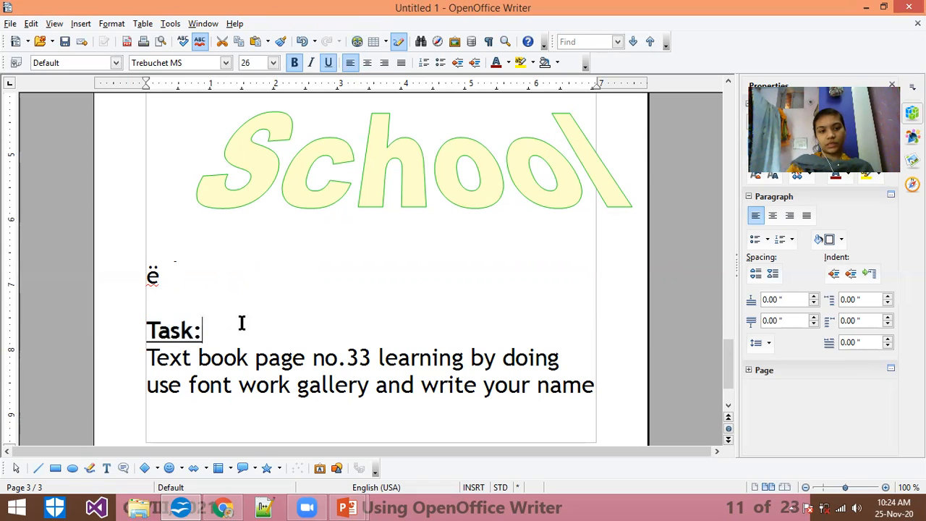
Step: Insert a blank line between the "Task:" heading and the text book instruction
{"action": "key", "text": "Return"}
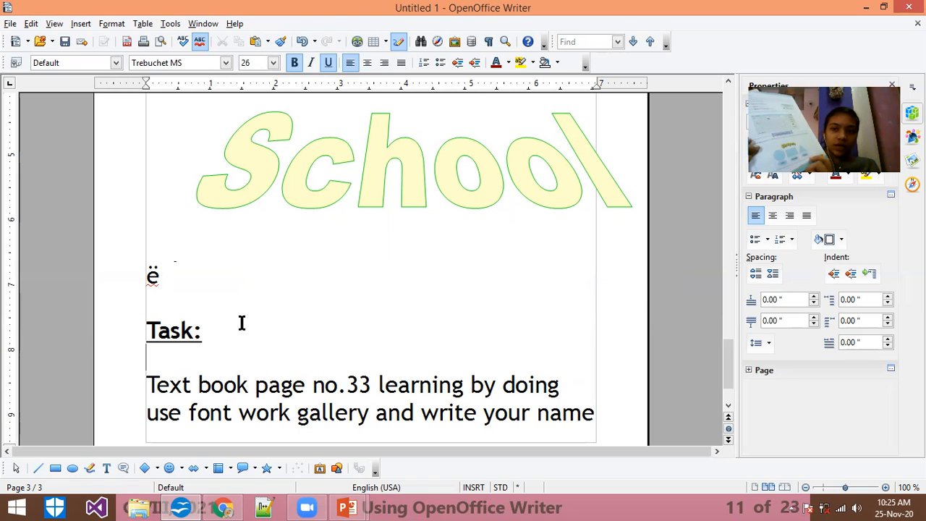
{"action": "type", "text": "l"}
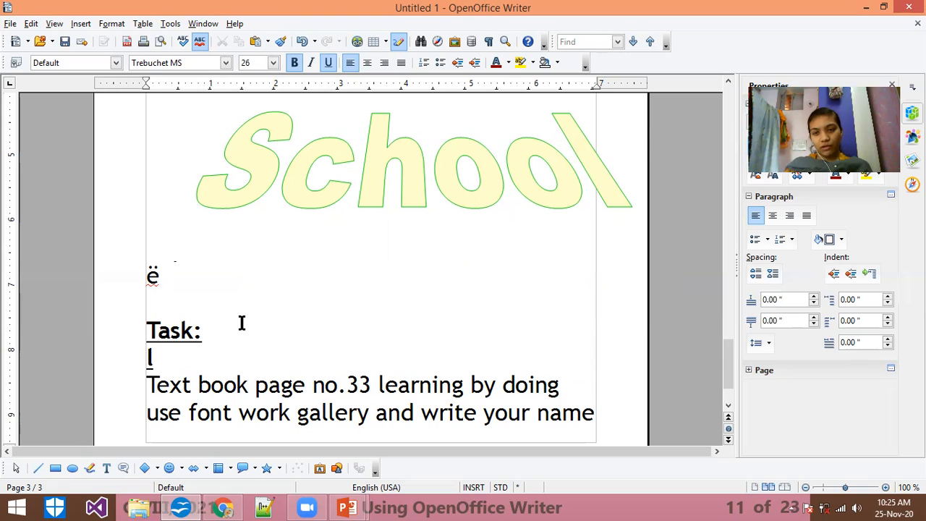
{"action": "key", "text": "BackSpace"}
{"action": "key", "text": "BackSpace"}
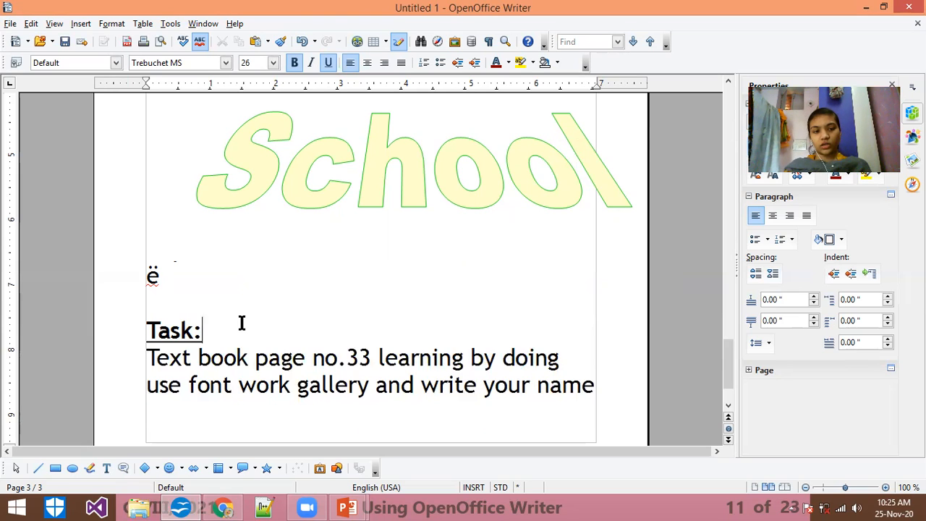
{"action": "key", "text": "Return"}
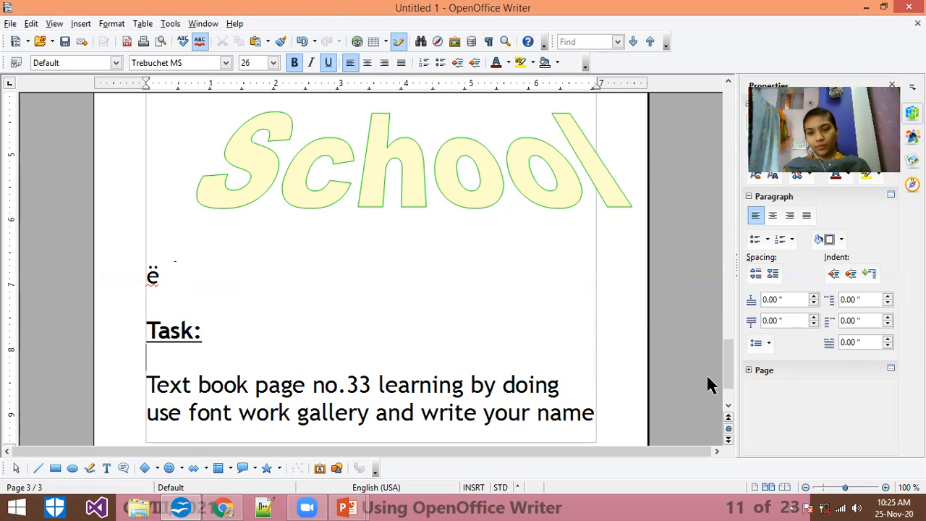
{"action": "left_click_drag", "start_coordinate": [726, 371], "coordinate": [728, 418]}
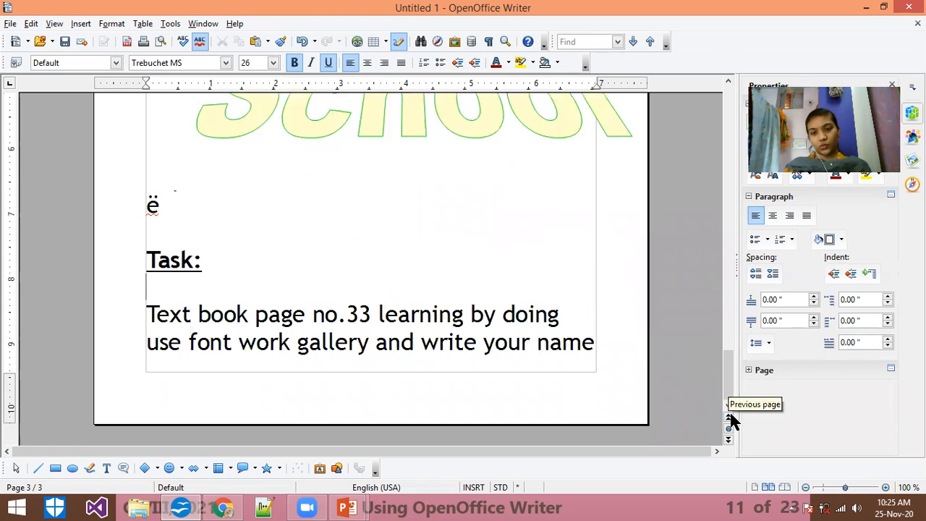